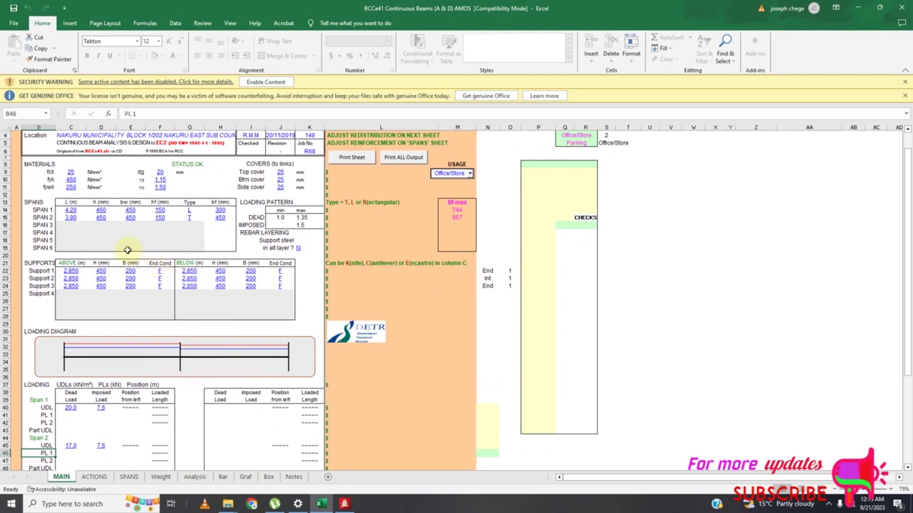
# Enable the workbook's disabled active content and run the Pr_actions macro
pyautogui.scroll(1, 147, 283)
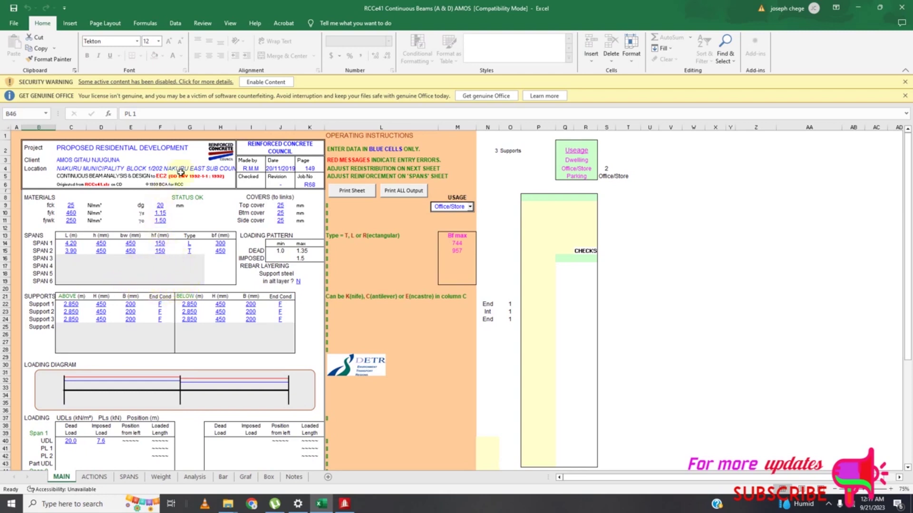
pyautogui.click(265, 83)
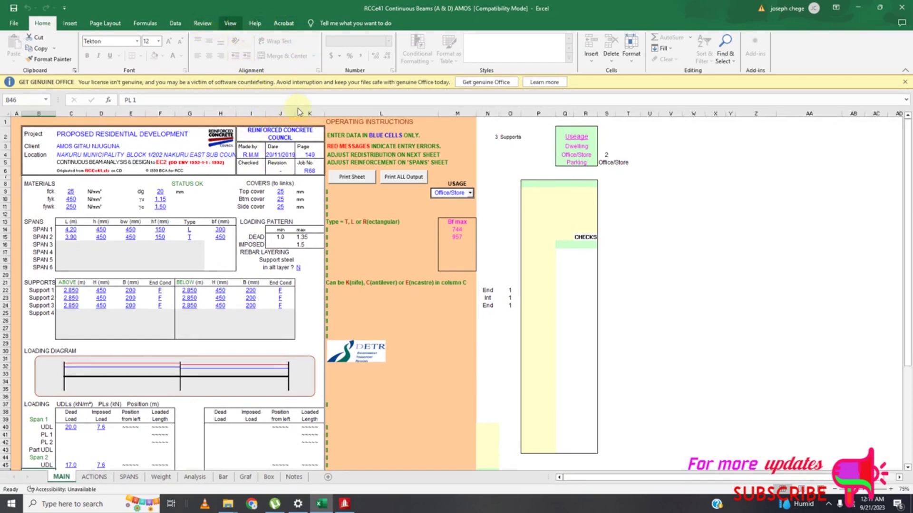
pyautogui.click(230, 23)
pyautogui.click(492, 48)
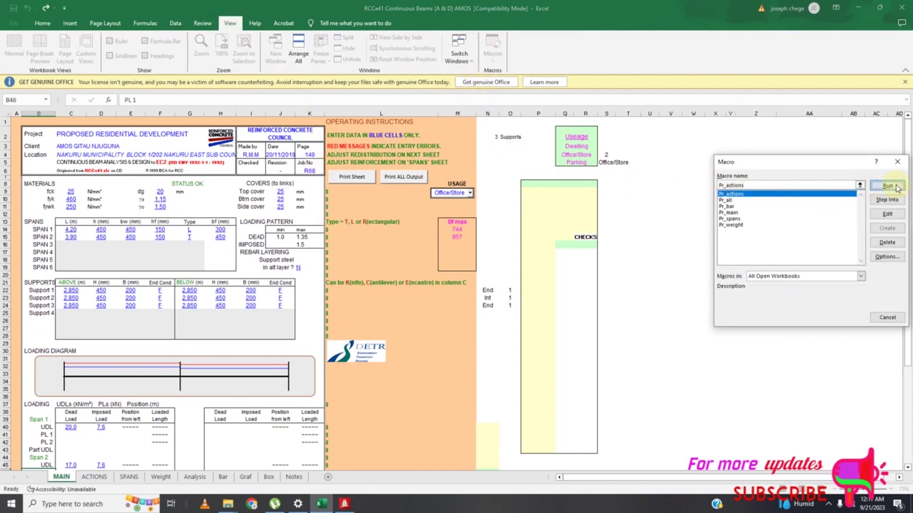
pyautogui.click(886, 185)
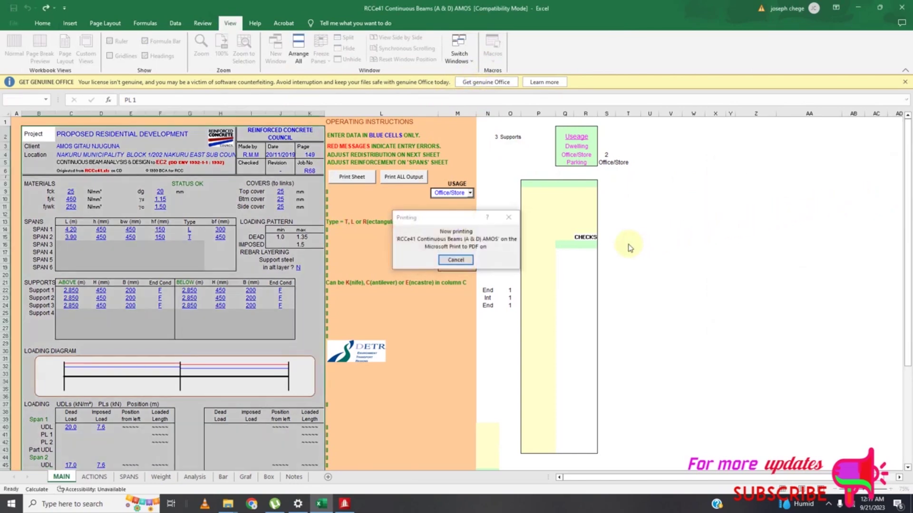
pyautogui.press('Return')
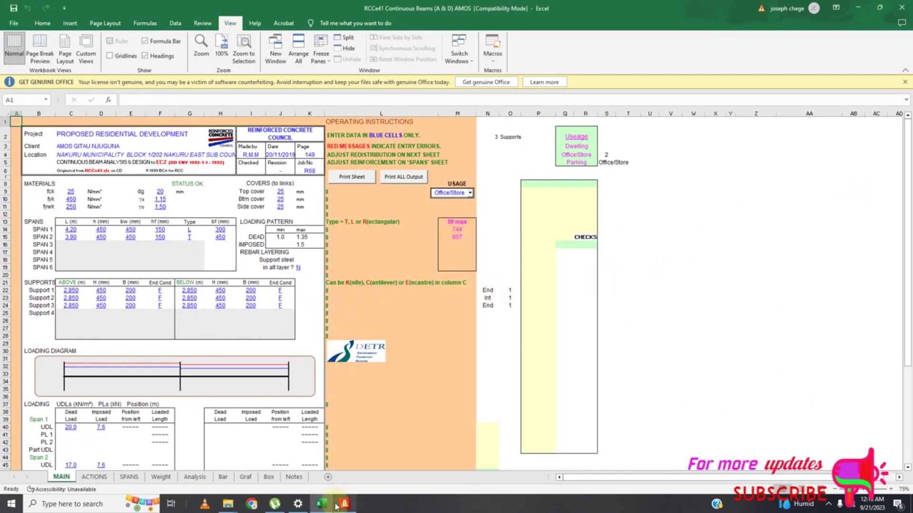
# Switch to STAAD.Pro and examine the rendered building model from several sides, closing the rendered view when done
pyautogui.click(351, 457)
pyautogui.click(447, 317)
pyautogui.moveTo(446, 316); pyautogui.dragTo(537, 314)
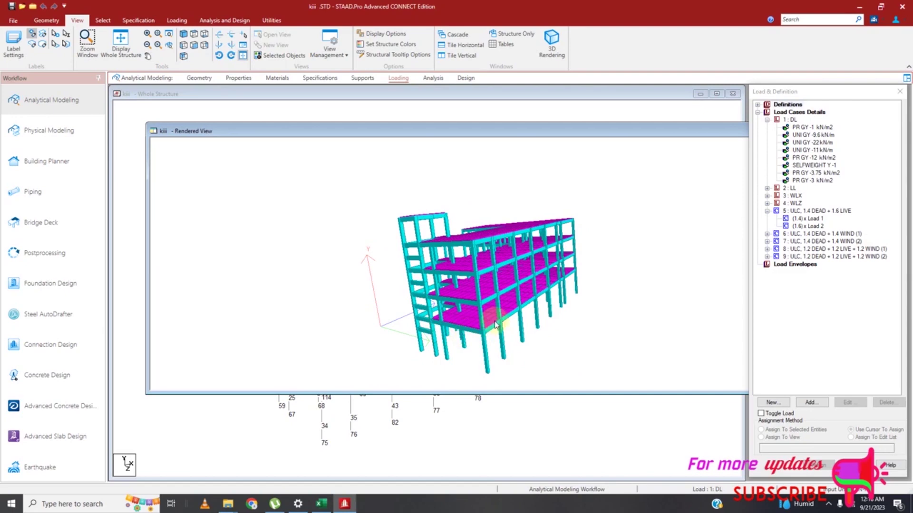
pyautogui.moveTo(456, 323); pyautogui.dragTo(306, 301)
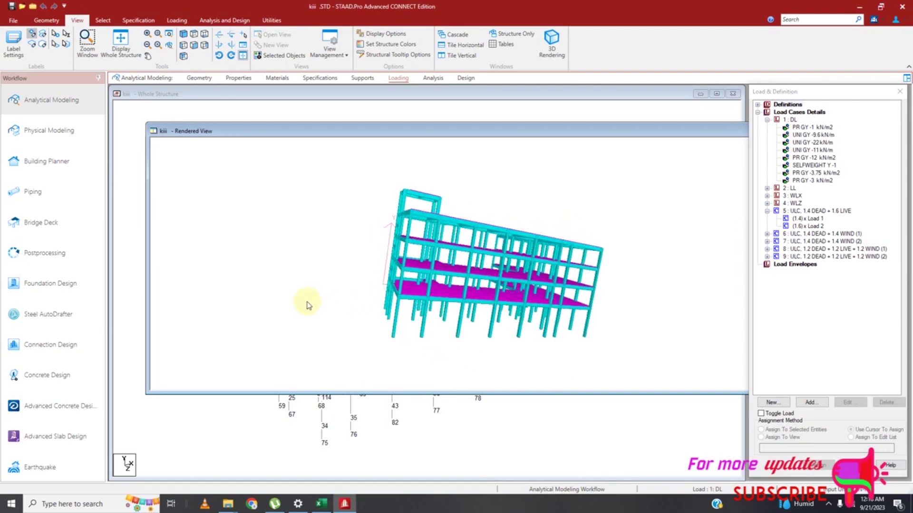
pyautogui.moveTo(464, 306); pyautogui.dragTo(414, 316)
pyautogui.moveTo(651, 172); pyautogui.dragTo(682, 168)
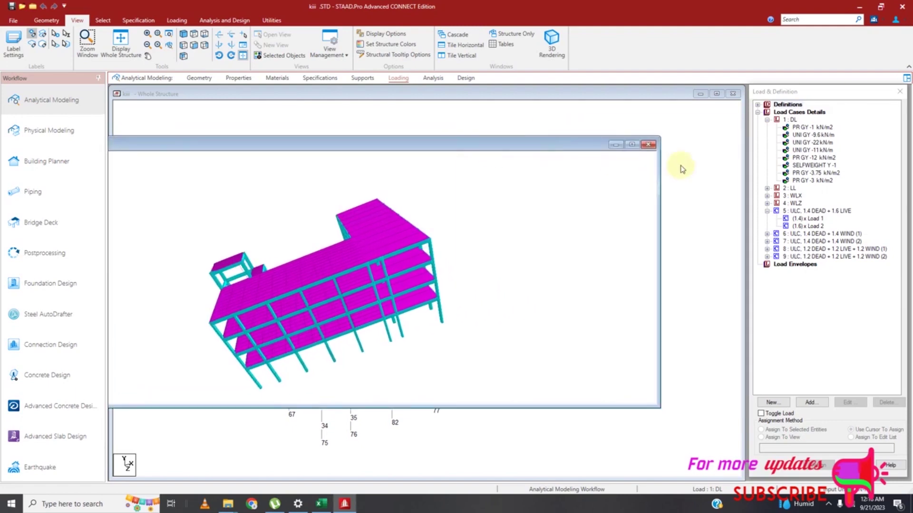
pyautogui.click(647, 144)
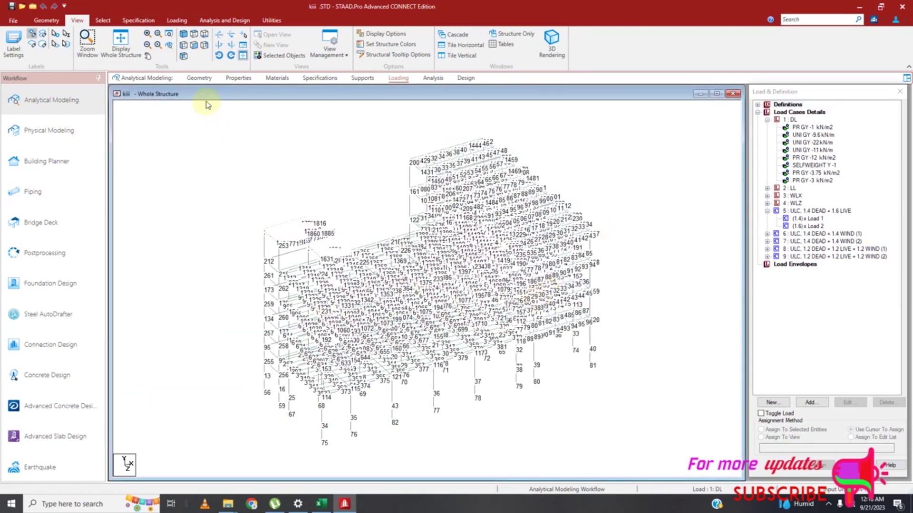
# Display only the beams and columns of the whole structure, without the plates, in a front elevation view
pyautogui.click(103, 20)
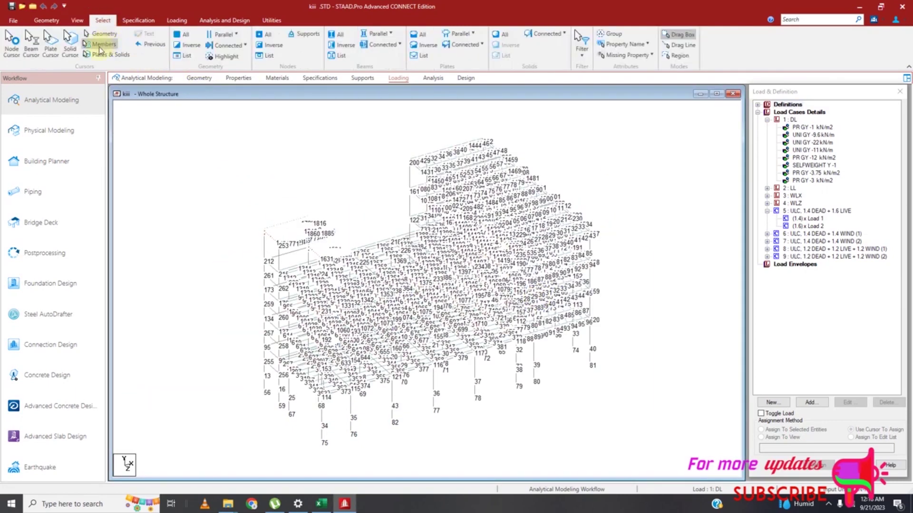
pyautogui.click(49, 52)
pyautogui.moveTo(183, 103); pyautogui.dragTo(670, 476)
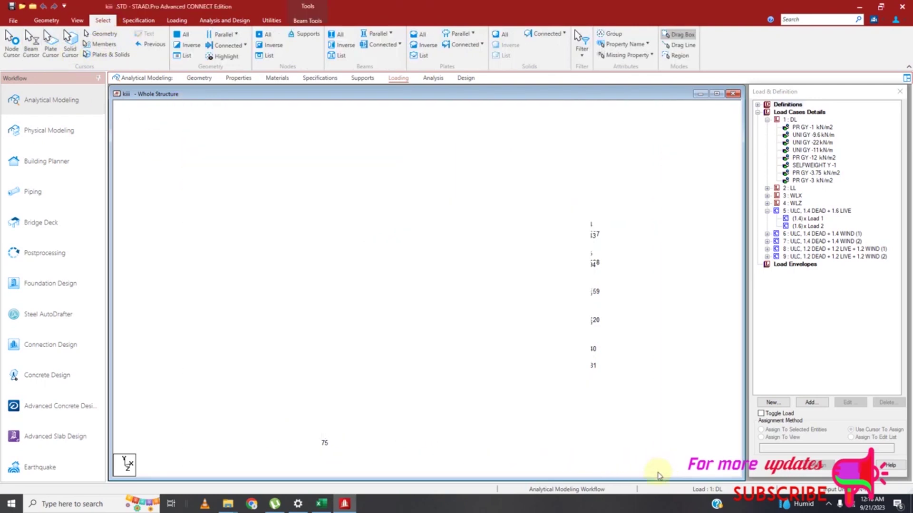
pyautogui.click(77, 20)
pyautogui.click(271, 55)
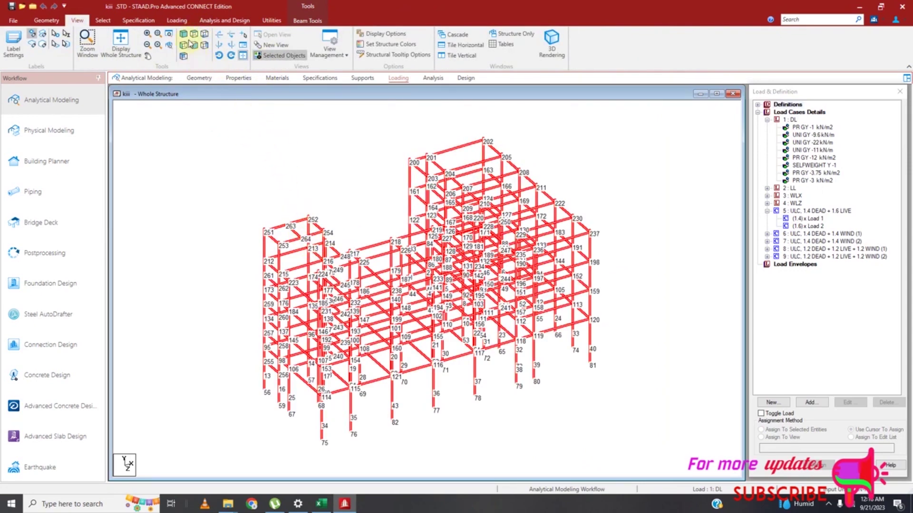
pyautogui.click(244, 135)
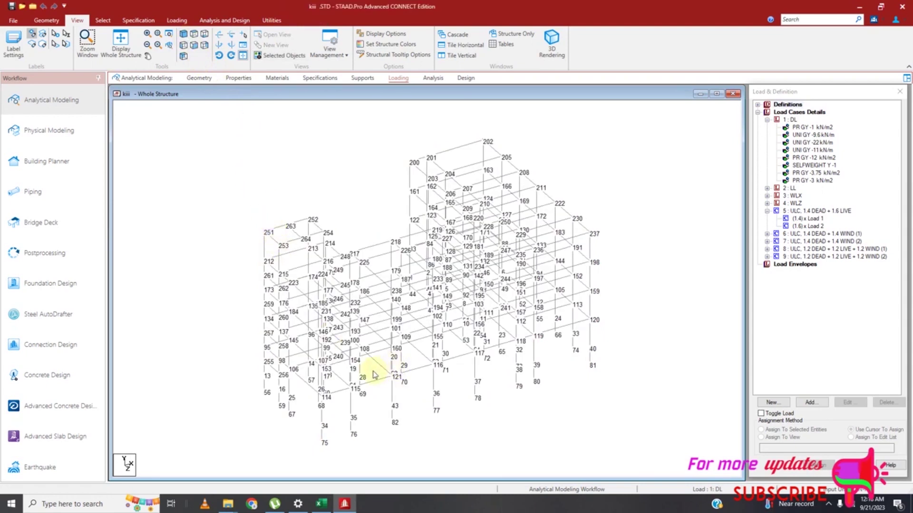
pyautogui.click(194, 46)
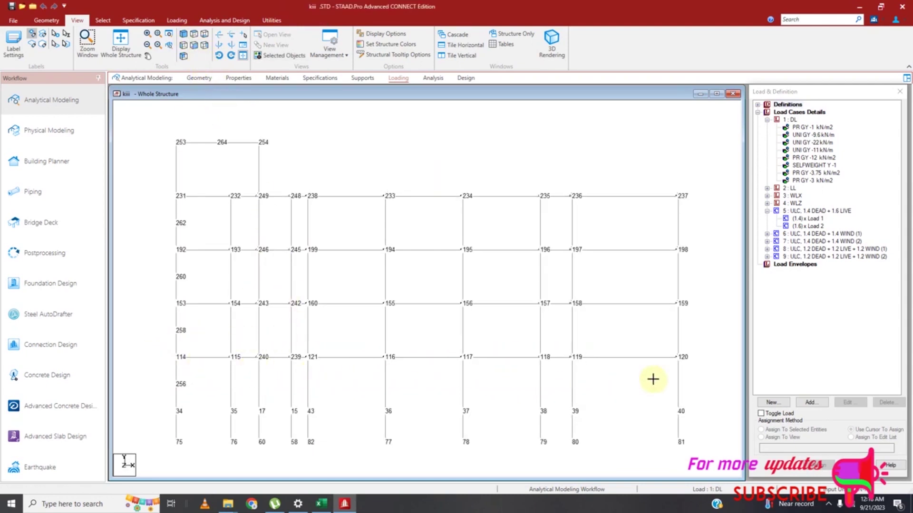
pyautogui.moveTo(707, 381); pyautogui.dragTo(174, 350)
pyautogui.click(153, 346)
pyautogui.moveTo(165, 353); pyautogui.dragTo(704, 371)
pyautogui.press('Delete')
pyautogui.hotkey('ctrl', 'z')
# Isolate the beams of the lowest floor level, at nodes 114 to 120, and show them in plan view
pyautogui.moveTo(168, 352); pyautogui.dragTo(689, 359)
pyautogui.moveTo(169, 352); pyautogui.dragTo(708, 366)
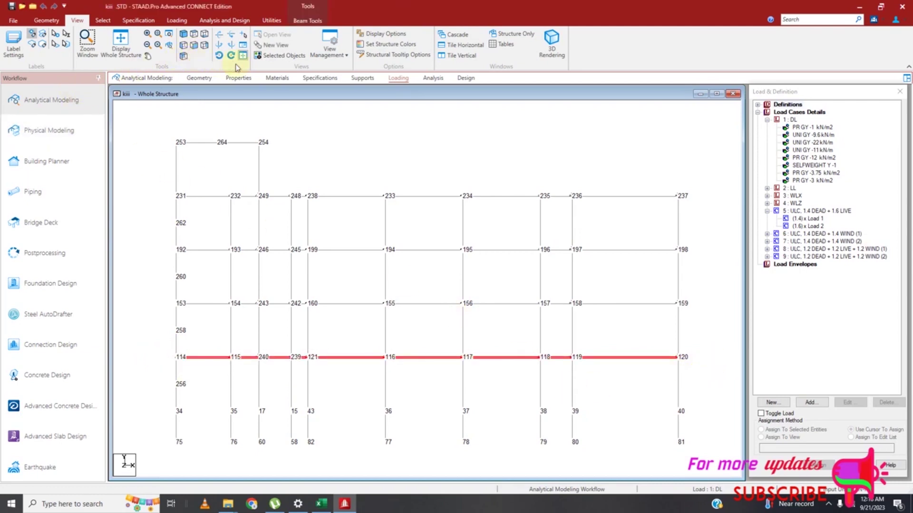
pyautogui.click(277, 57)
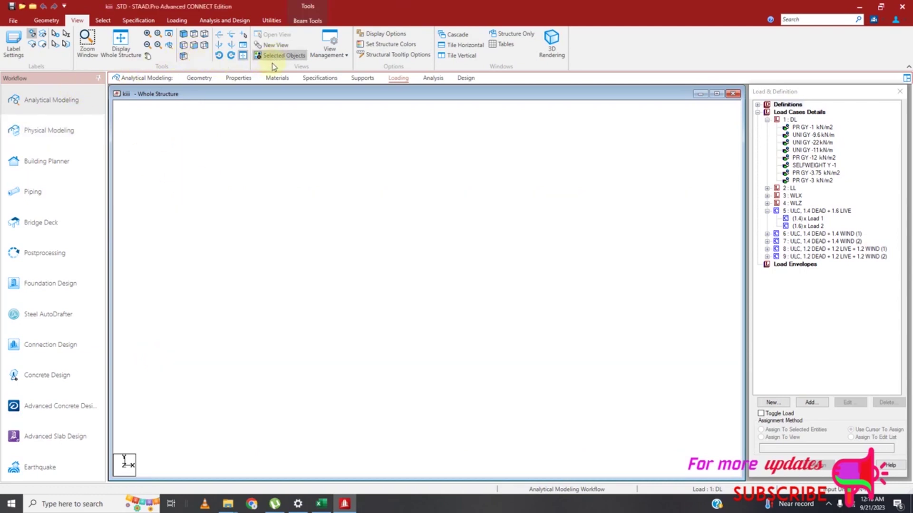
pyautogui.click(193, 38)
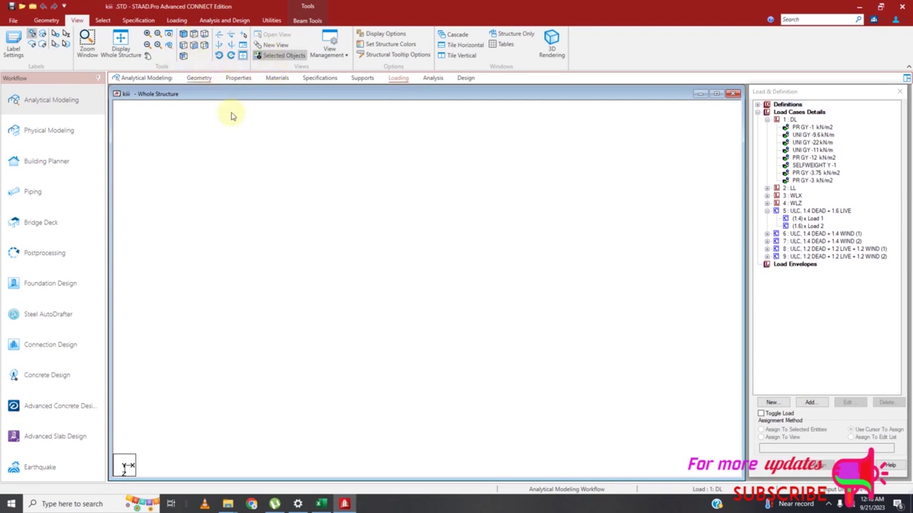
pyautogui.click(264, 388)
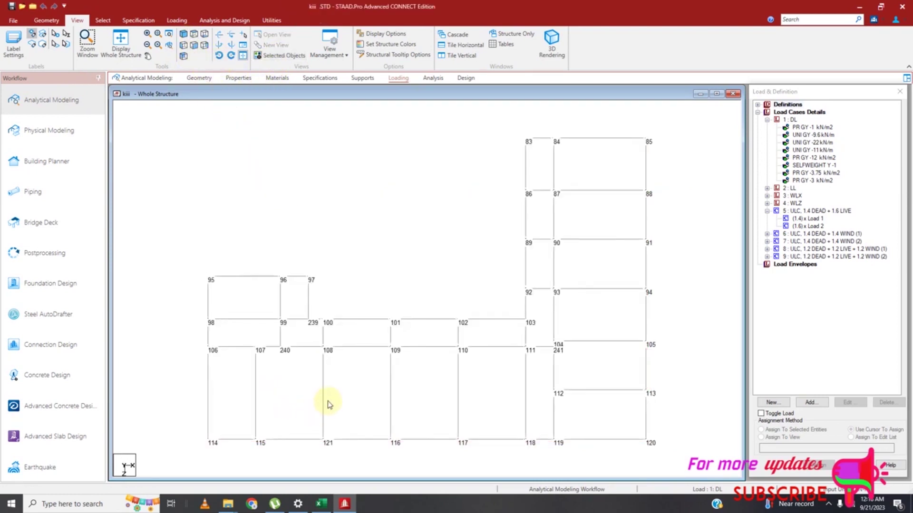
# Examine the beam between nodes 108 and 121 in a 3D rendering of its own, closing the rendering when done
pyautogui.click(322, 410)
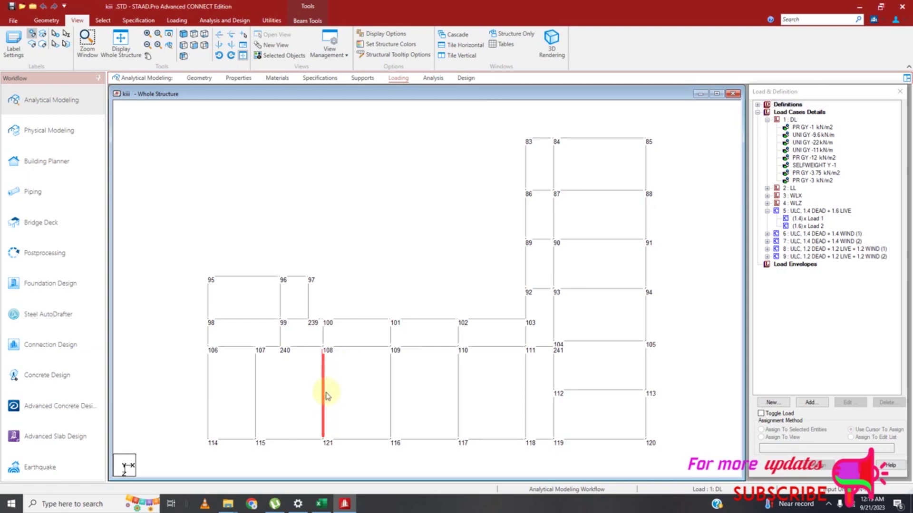
pyautogui.click(552, 41)
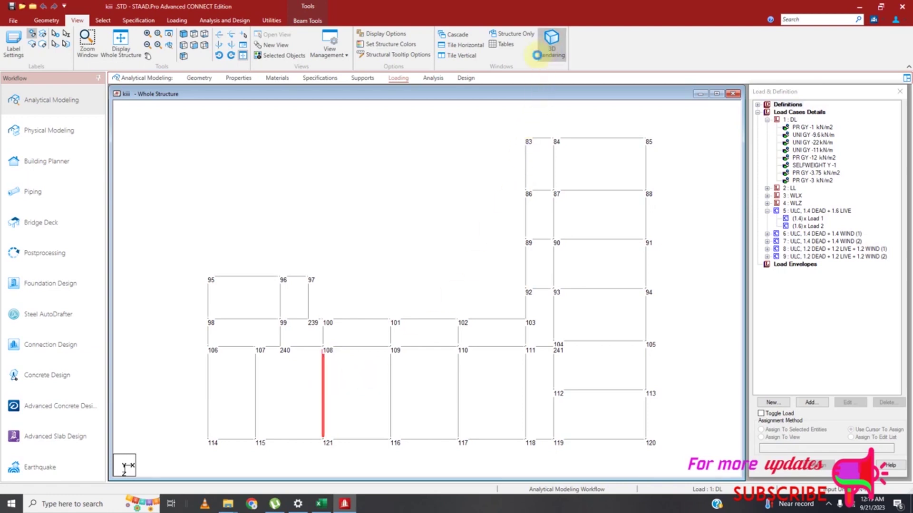
pyautogui.click(589, 153)
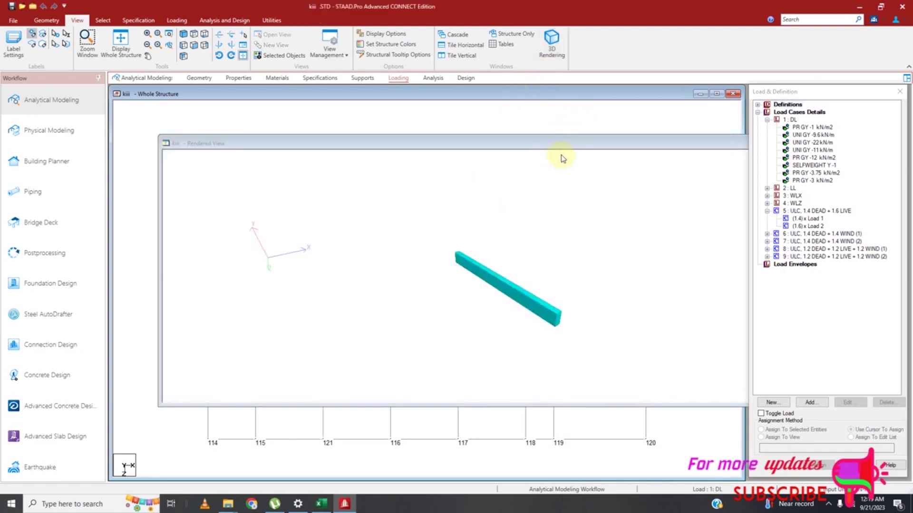
pyautogui.moveTo(562, 157); pyautogui.dragTo(458, 161)
pyautogui.moveTo(523, 153); pyautogui.dragTo(291, 174)
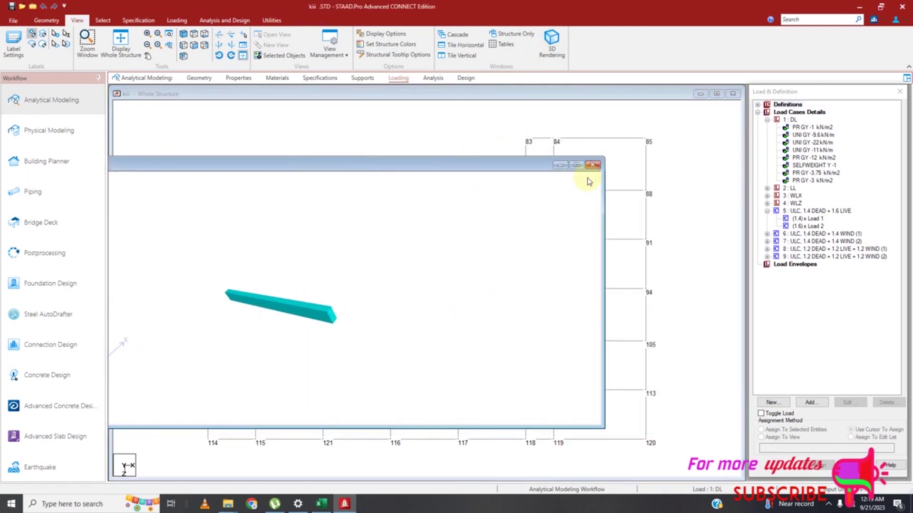
pyautogui.click(592, 165)
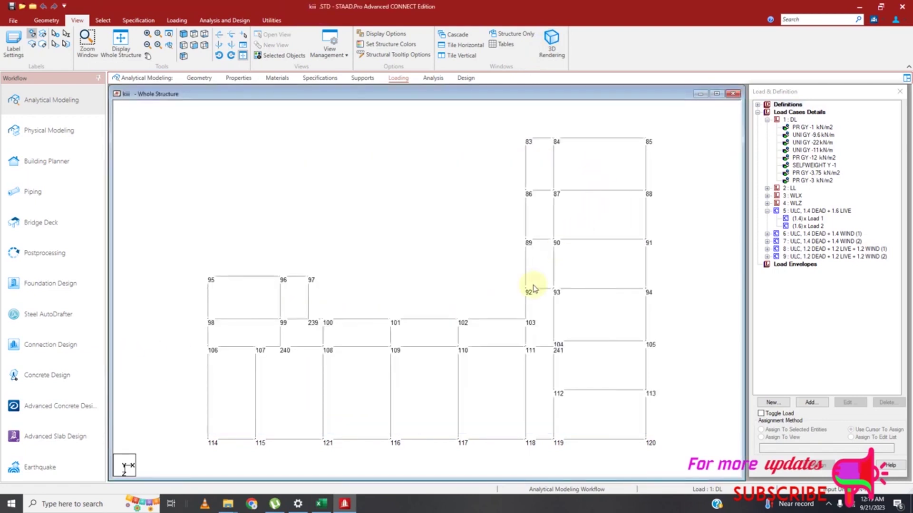
# Look at the complete building in the 3D rendering and close the rendered view
pyautogui.click(551, 42)
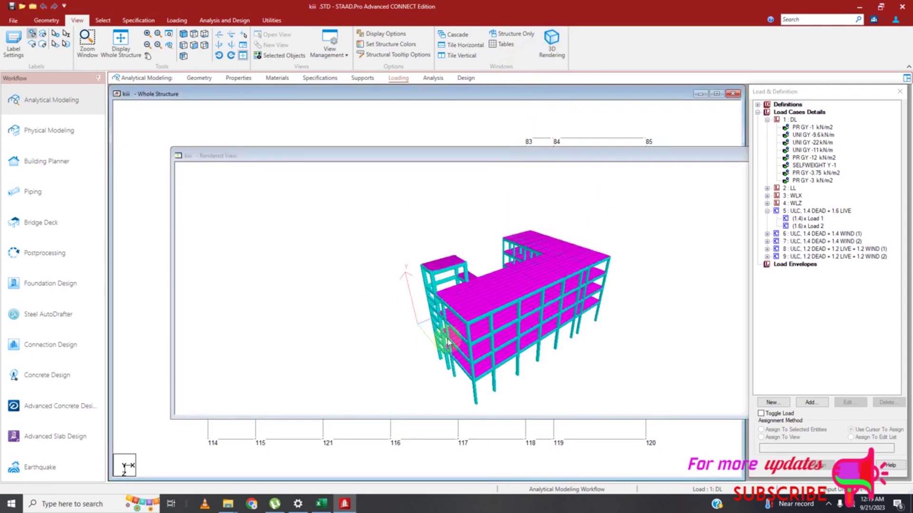
pyautogui.moveTo(668, 153); pyautogui.dragTo(505, 155)
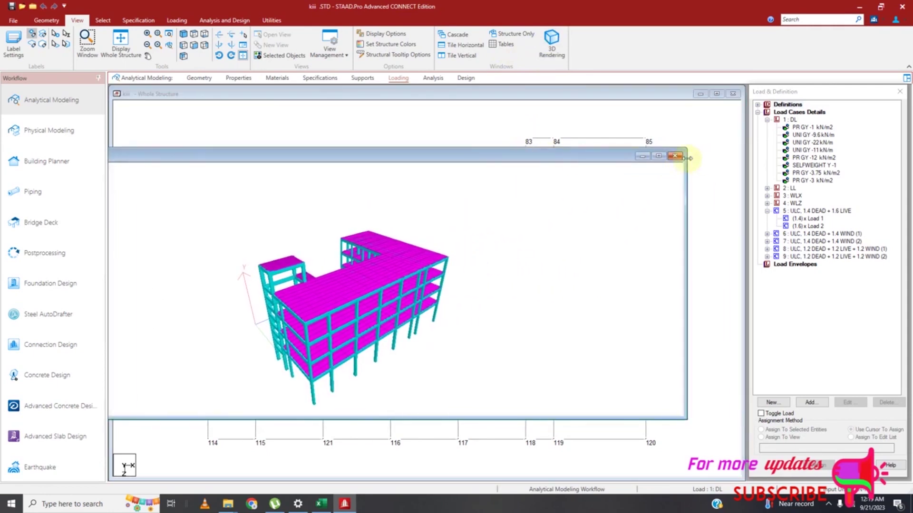
pyautogui.click(678, 156)
# Select all beams of the floor plan and examine them in a 3D rendering, closing it and clearing the selection when done
pyautogui.moveTo(154, 118); pyautogui.dragTo(665, 467)
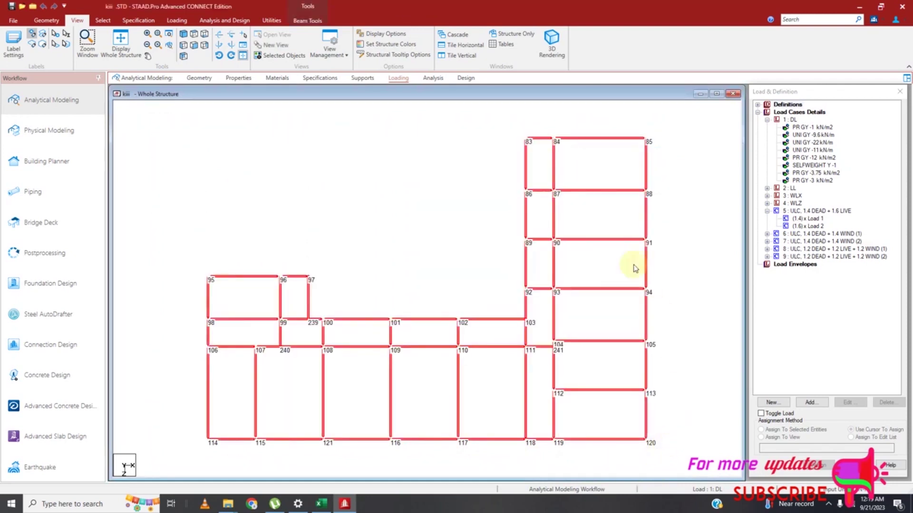
pyautogui.click(560, 62)
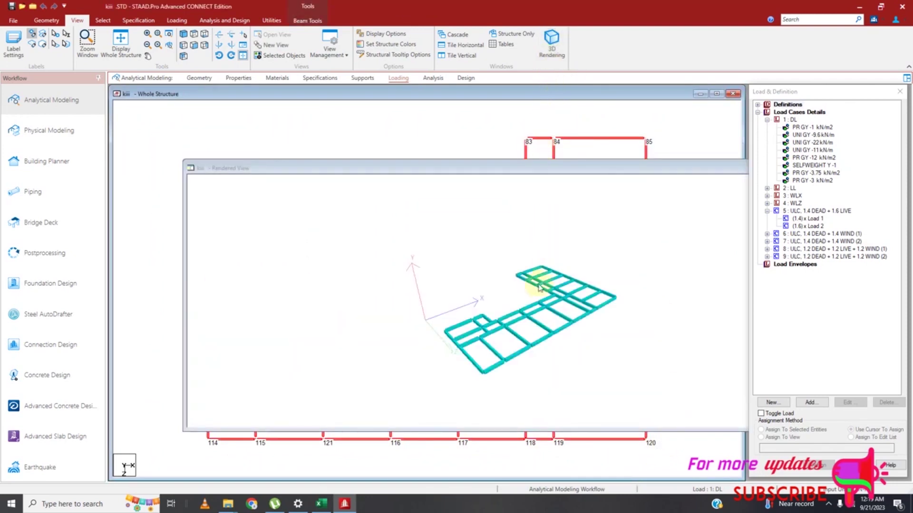
pyautogui.moveTo(584, 222); pyautogui.dragTo(638, 316)
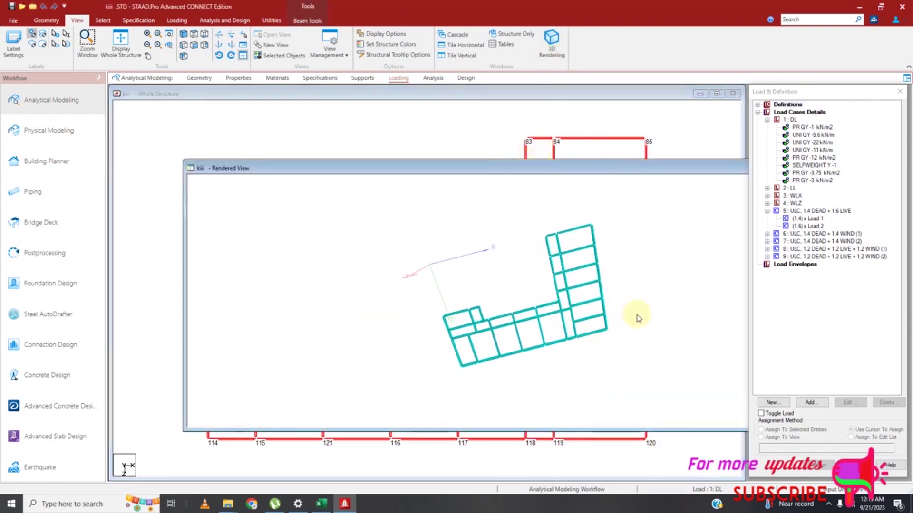
pyautogui.moveTo(645, 176); pyautogui.dragTo(570, 179)
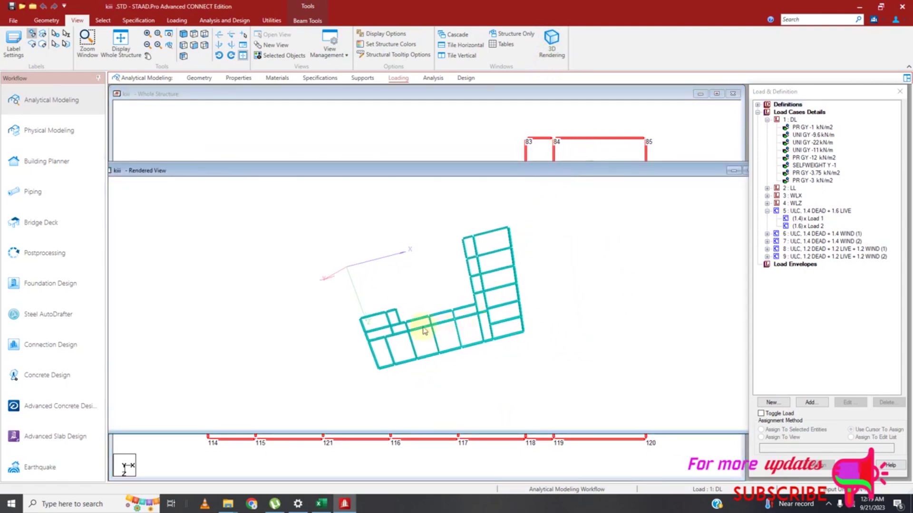
pyautogui.doubleClick(630, 174)
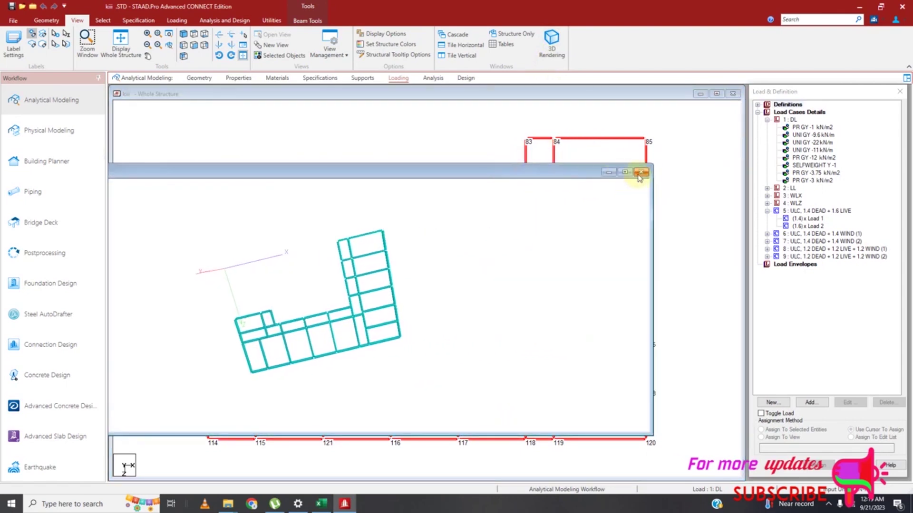
pyautogui.moveTo(329, 352); pyautogui.dragTo(295, 359)
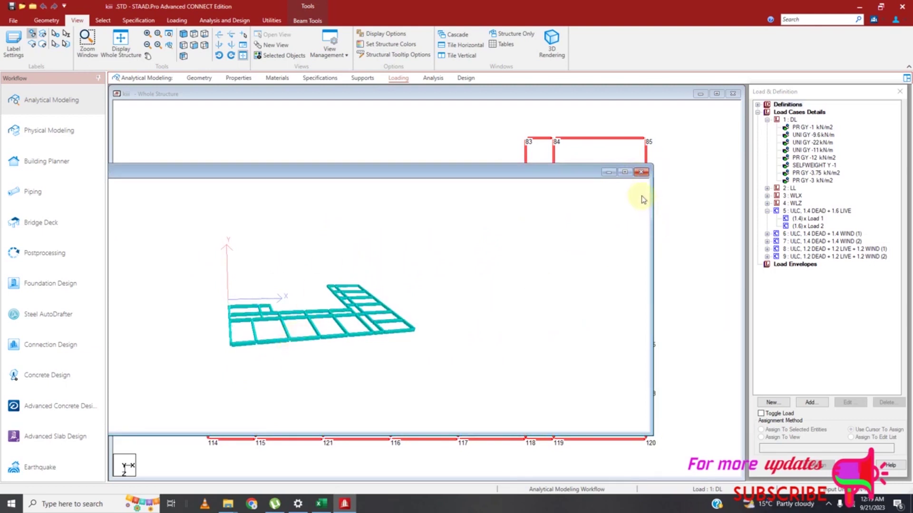
pyautogui.click(640, 172)
pyautogui.click(663, 210)
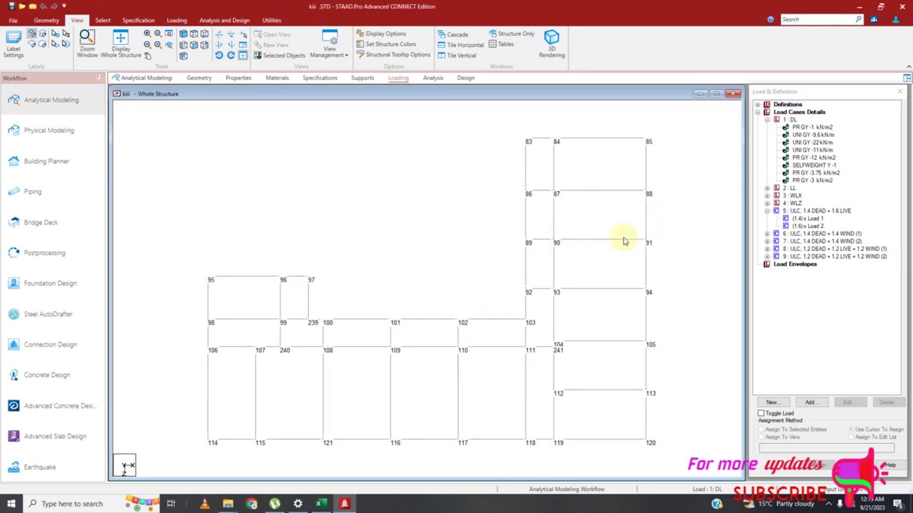
# Measure the node-to-node distances from node 121 to nodes 115, 116 and 108
pyautogui.click(272, 20)
pyautogui.click(42, 46)
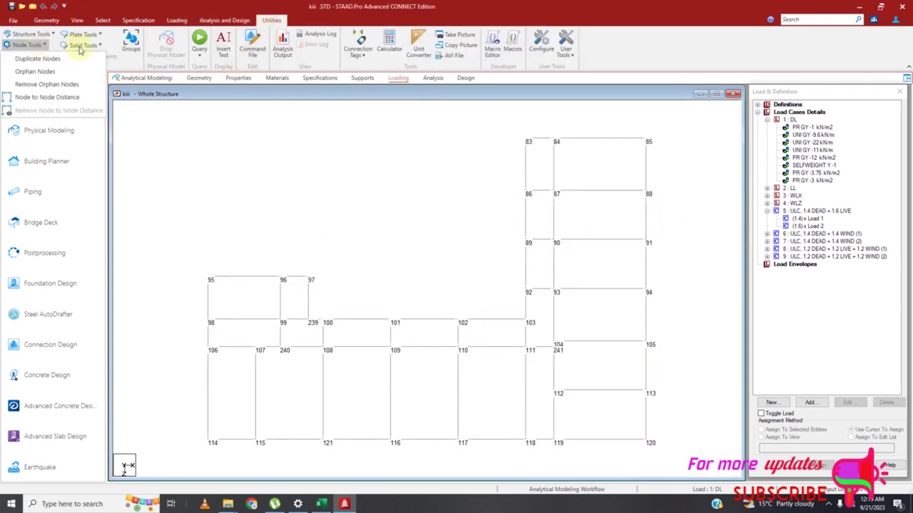
pyautogui.click(76, 97)
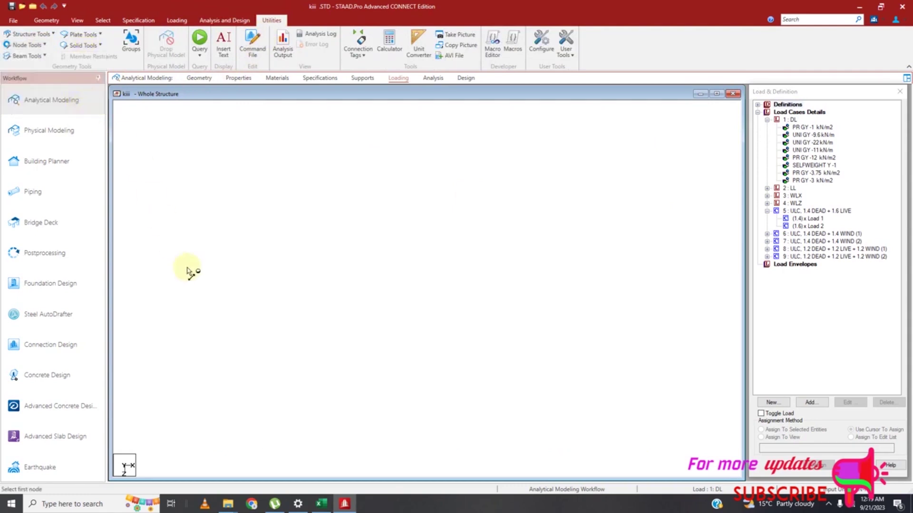
pyautogui.click(257, 443)
pyautogui.click(325, 443)
pyautogui.click(325, 443)
pyautogui.click(325, 347)
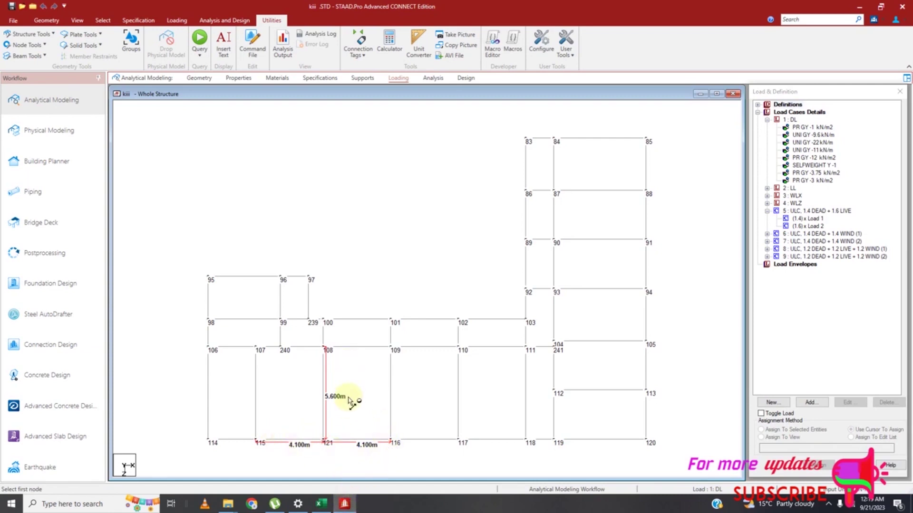
# Switch to the continuous beam spreadsheet in Excel and set the length L of span 1 to 4.1 m
pyautogui.click(322, 503)
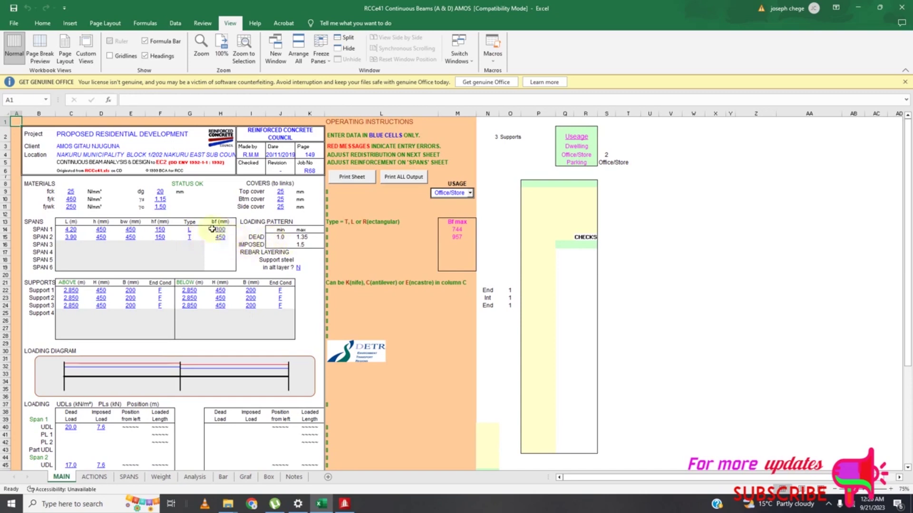
pyautogui.scroll(-1, 105, 260)
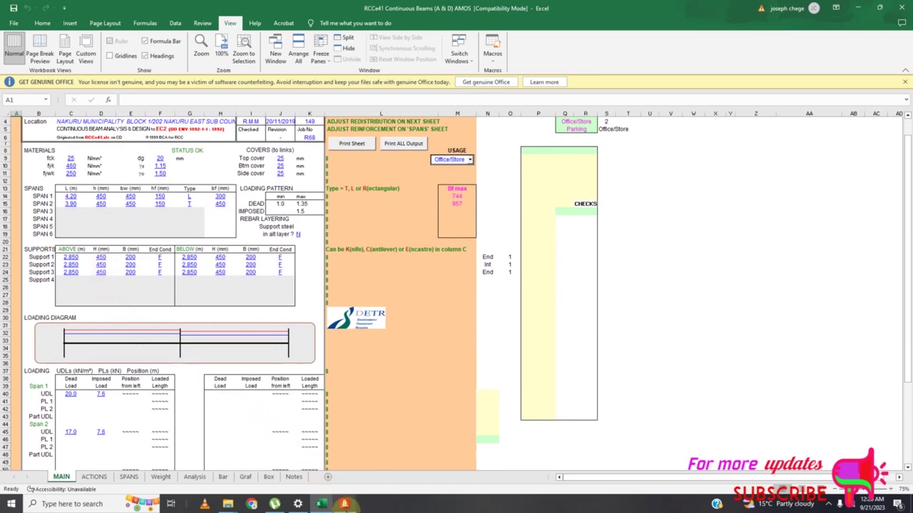
pyautogui.scroll(1, 233, 337)
pyautogui.scroll(-1, 245, 347)
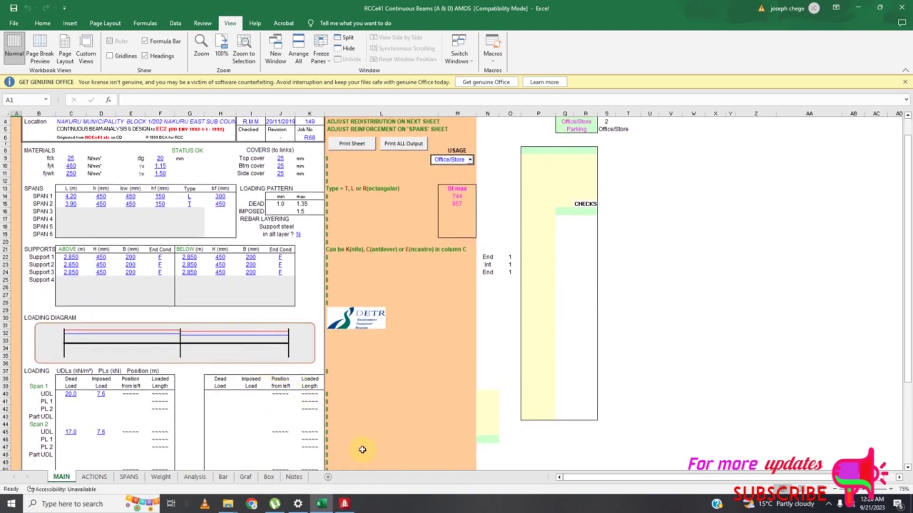
pyautogui.click(344, 506)
pyautogui.doubleClick(77, 195)
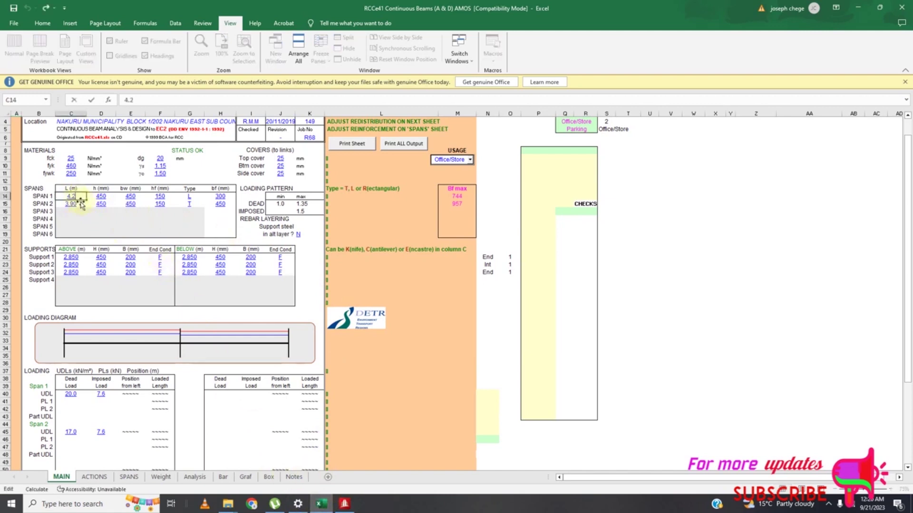
pyautogui.press('BackSpace')
# Measure the distance from node 108 to node 100 in STAAD.Pro, returning to the Excel spreadsheet when done
pyautogui.click(345, 503)
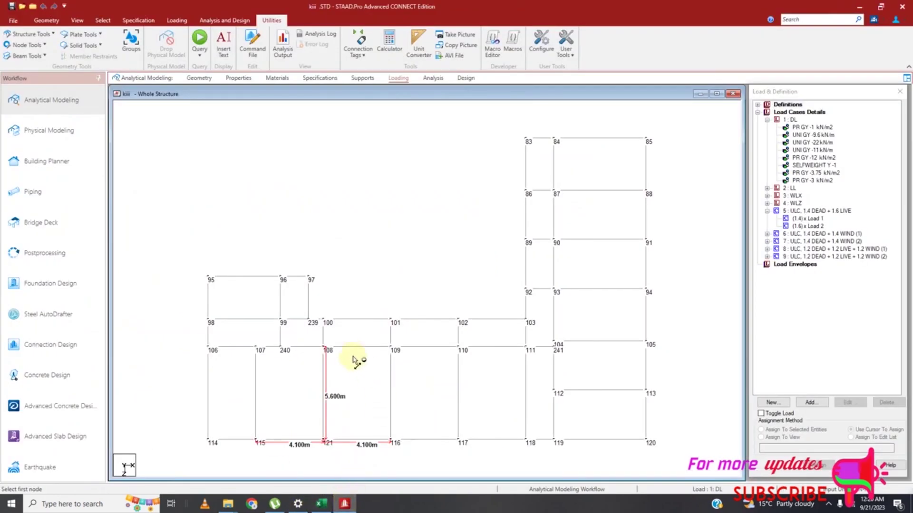
pyautogui.click(325, 348)
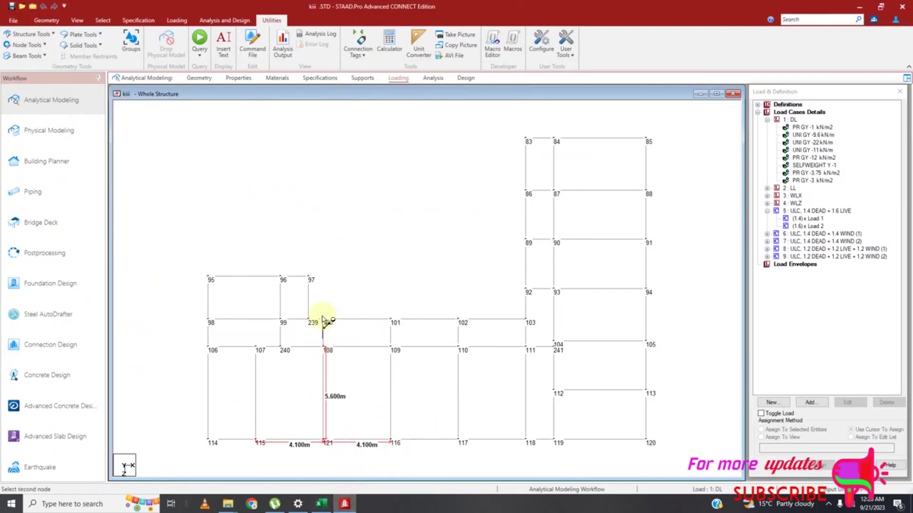
pyautogui.click(321, 503)
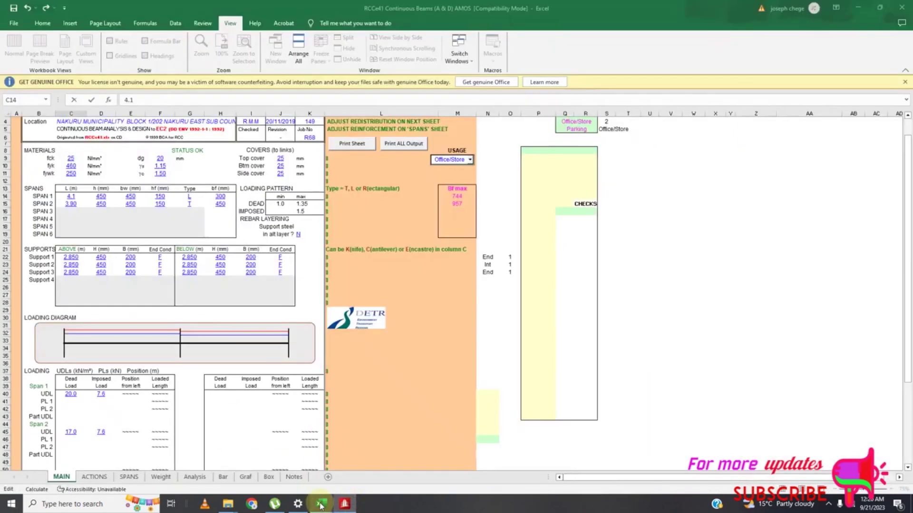
# Set the length L of span 2 to 1.7 m in the spans table
pyautogui.click(83, 199)
pyautogui.click(75, 204)
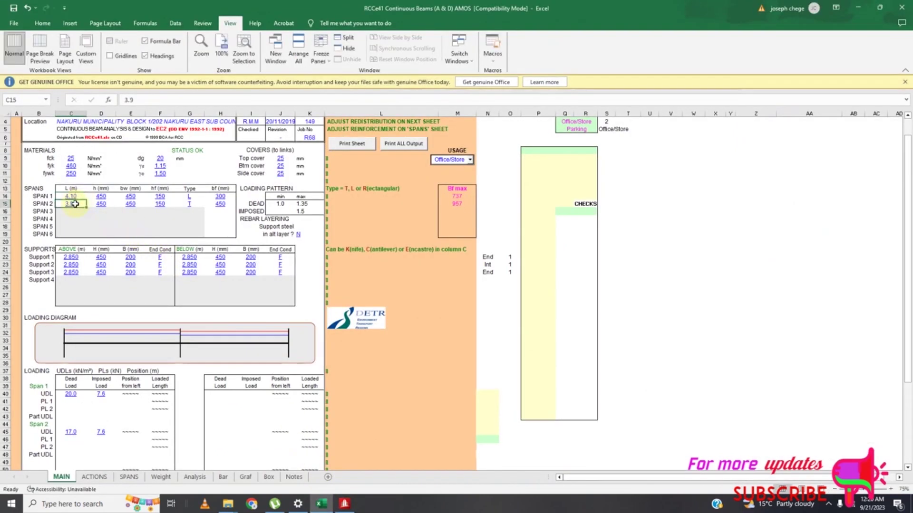
pyautogui.write('1.7')
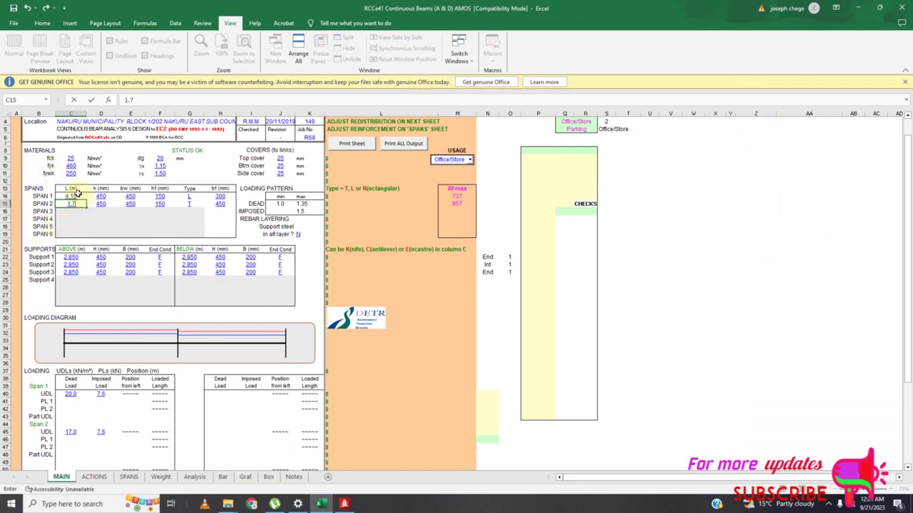
pyautogui.click(78, 196)
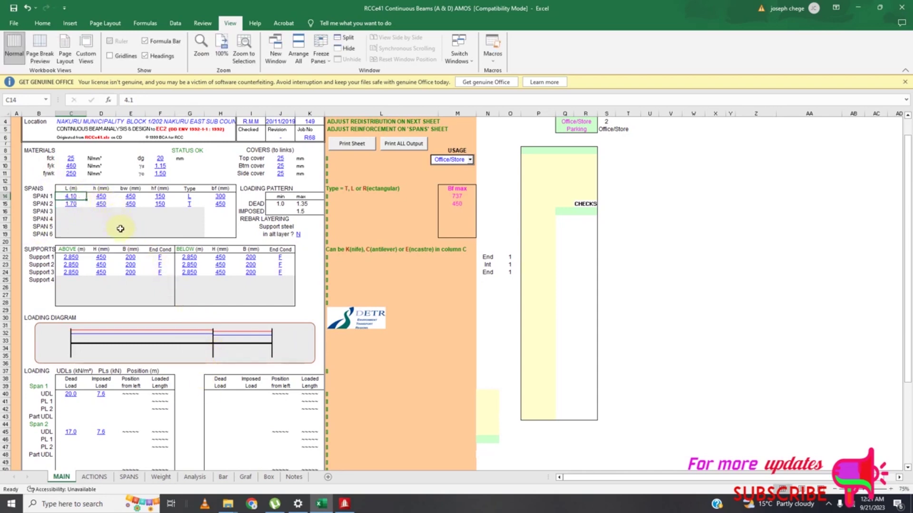
# Set the web width bw of spans 1 and 2 to 200 mm
pyautogui.click(130, 196)
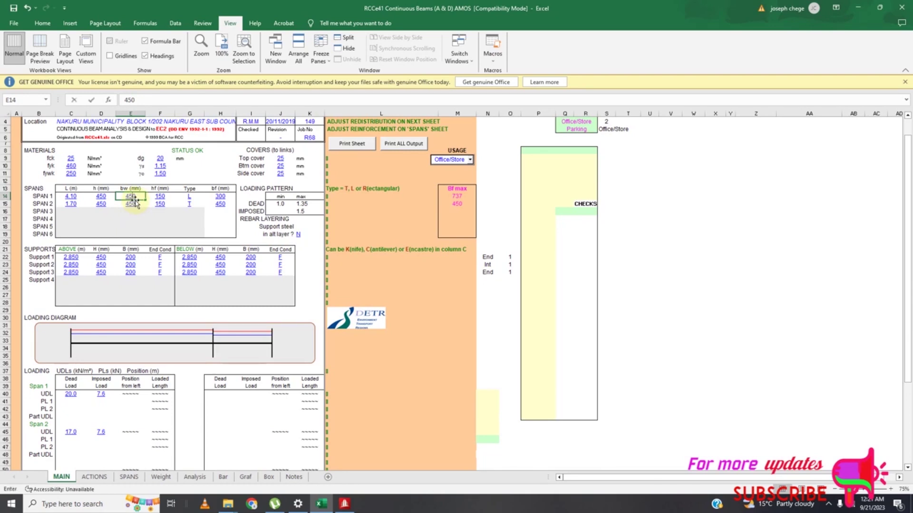
pyautogui.write('200')
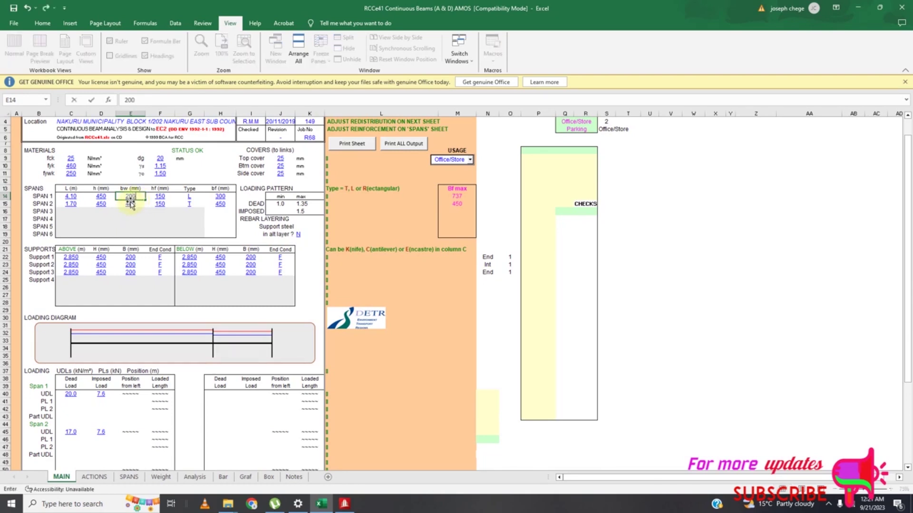
pyautogui.click(135, 205)
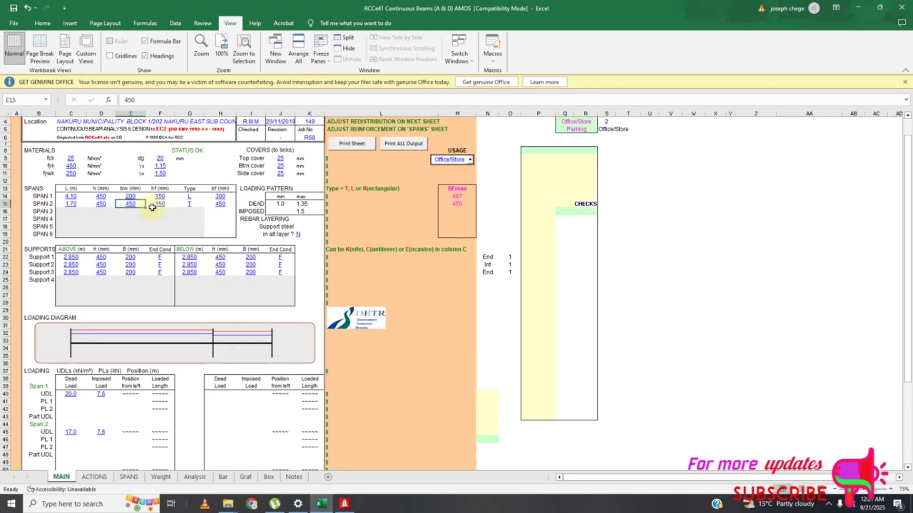
pyautogui.write('200')
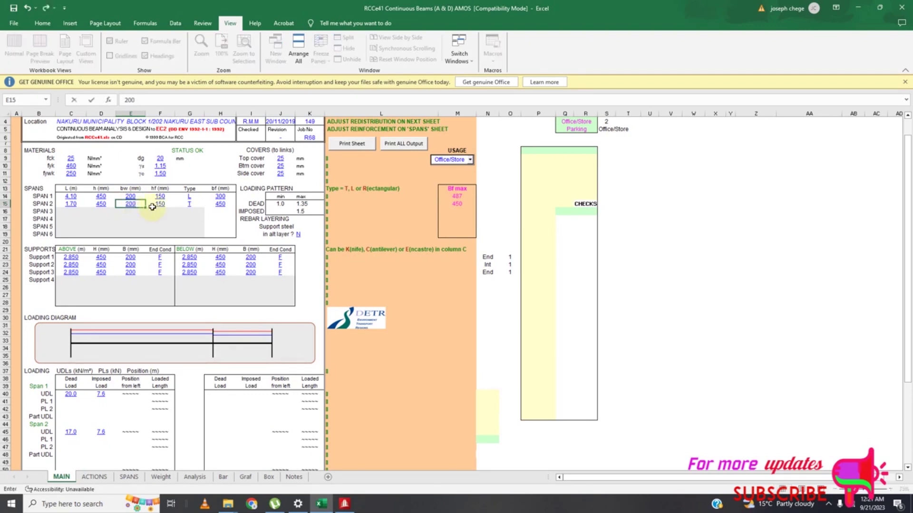
pyautogui.click(161, 201)
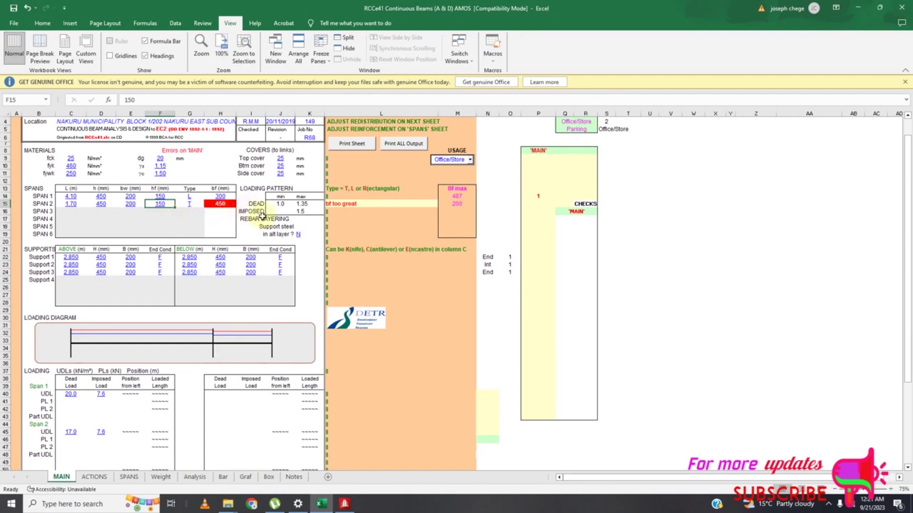
# Set the flange width bf to 200 mm for span 2 and 480 mm for span 1
pyautogui.click(219, 196)
pyautogui.click(225, 206)
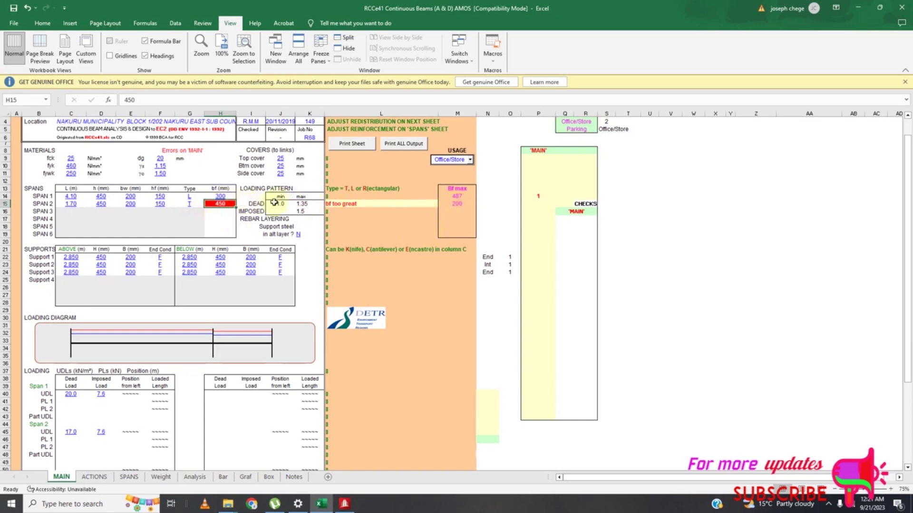
pyautogui.write('200')
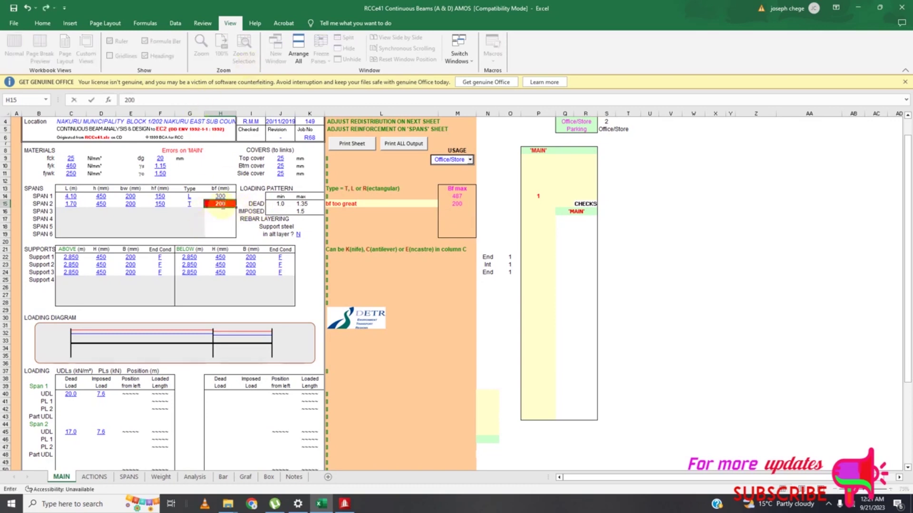
pyautogui.click(220, 197)
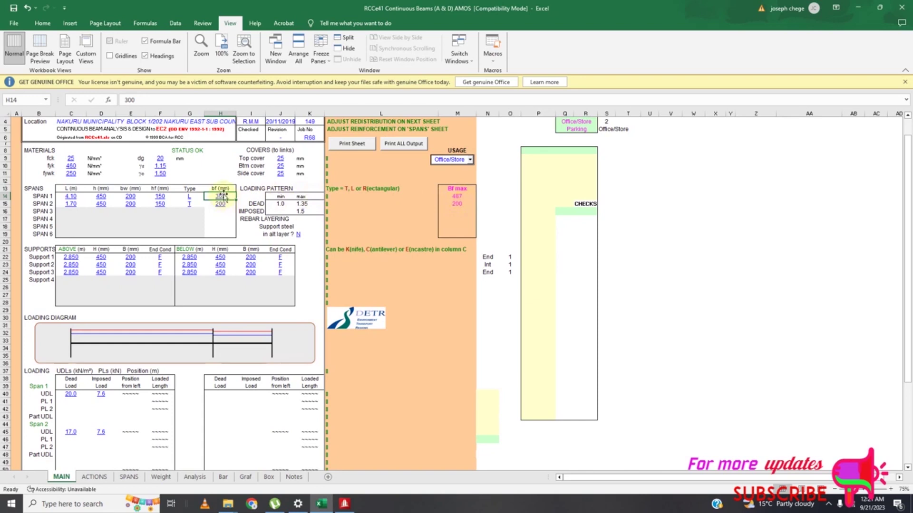
pyautogui.write('480')
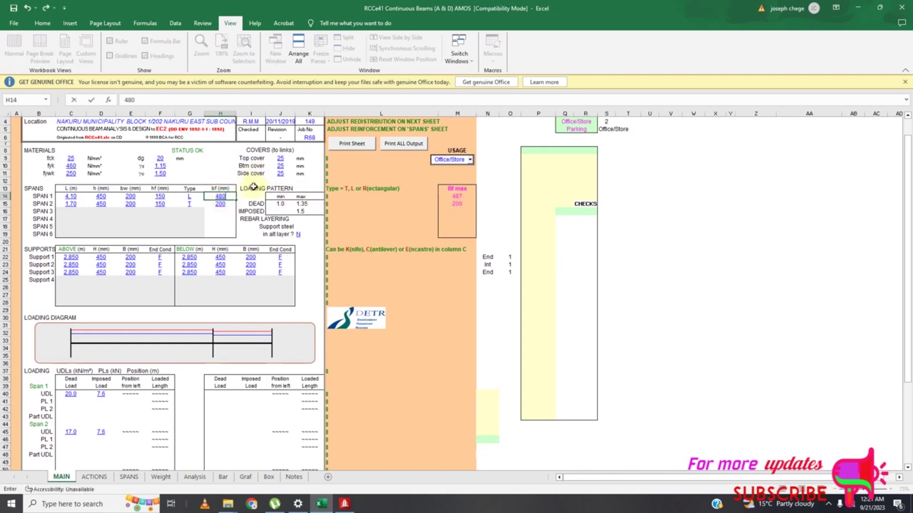
pyautogui.press('Return')
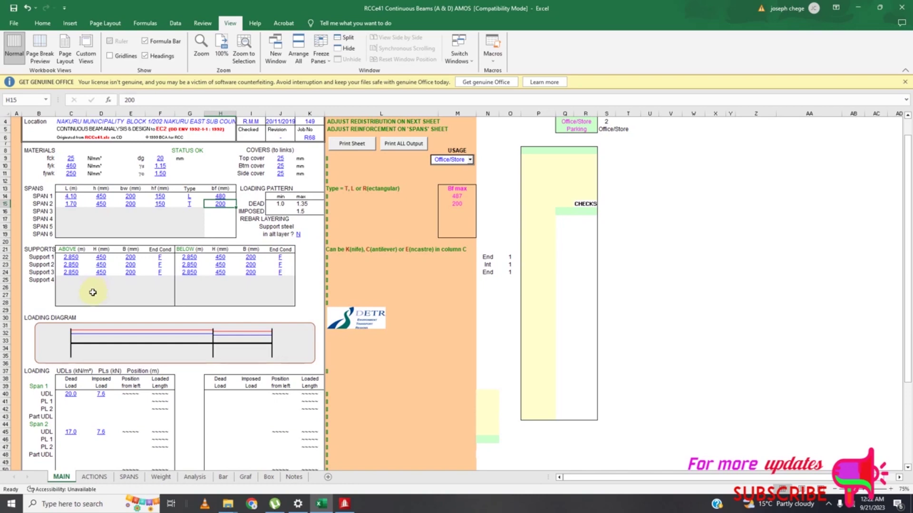
# Check the floor plan in STAAD.Pro, then set the column above support 1 to H 350 mm and B 250 mm in Excel
pyautogui.click(344, 503)
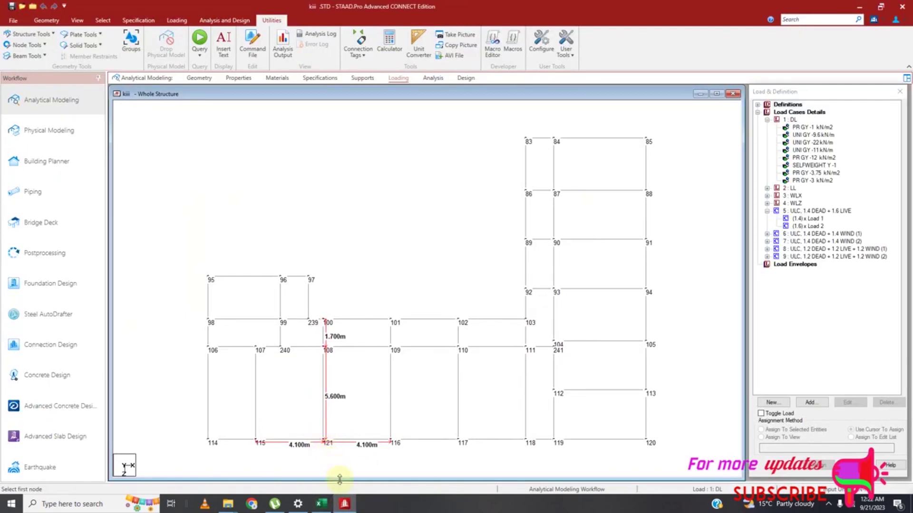
pyautogui.click(322, 503)
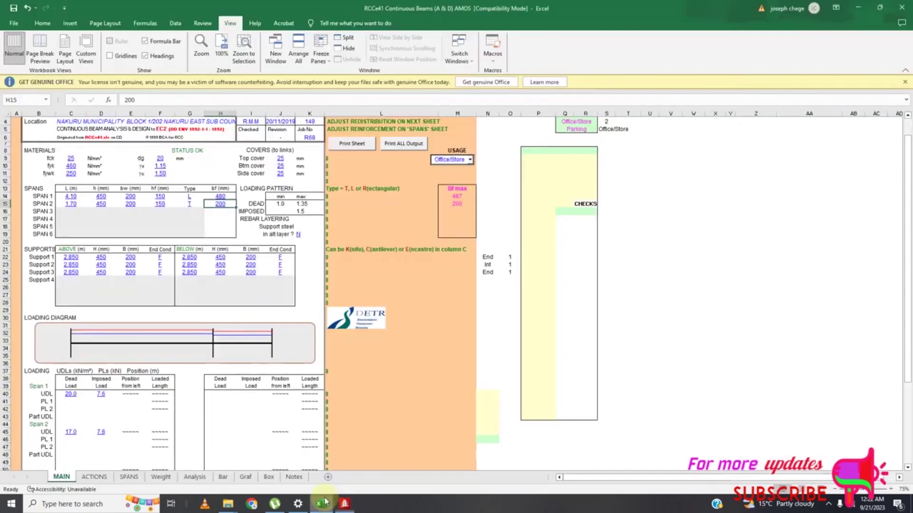
pyautogui.click(98, 258)
pyautogui.write('350')
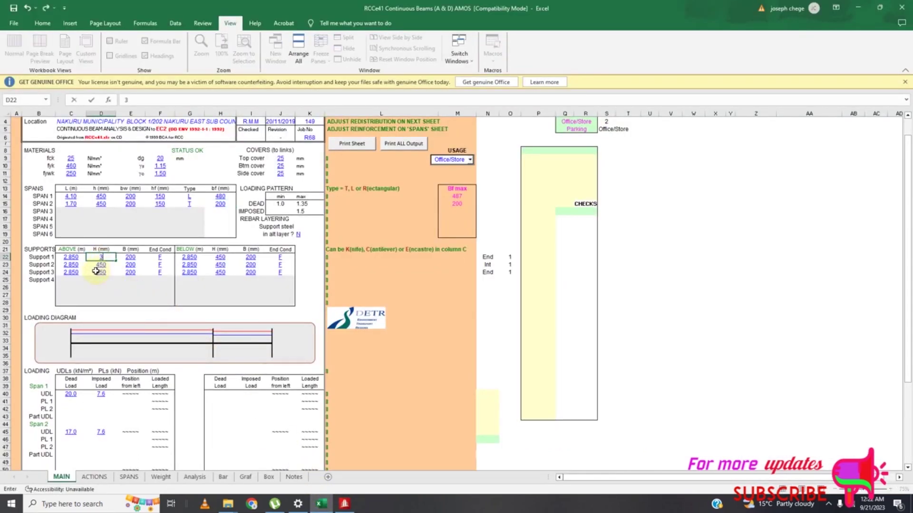
pyautogui.click(128, 258)
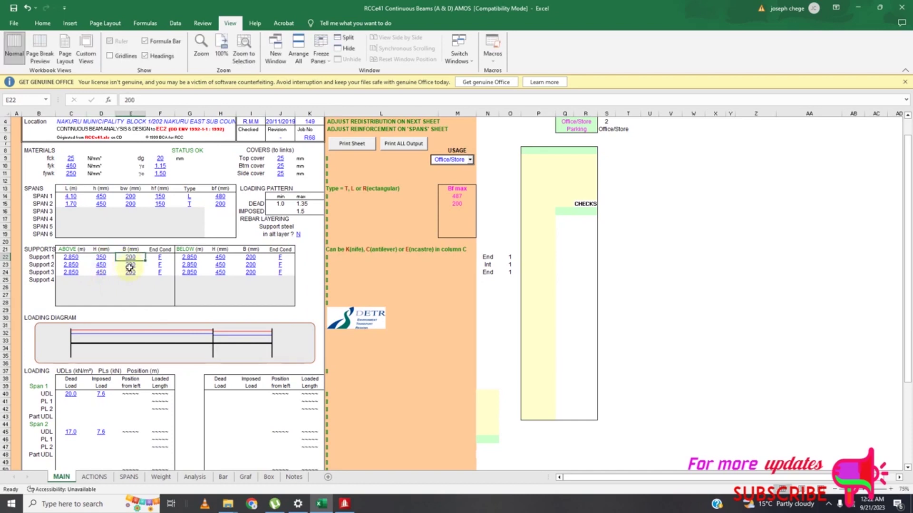
pyautogui.write('250')
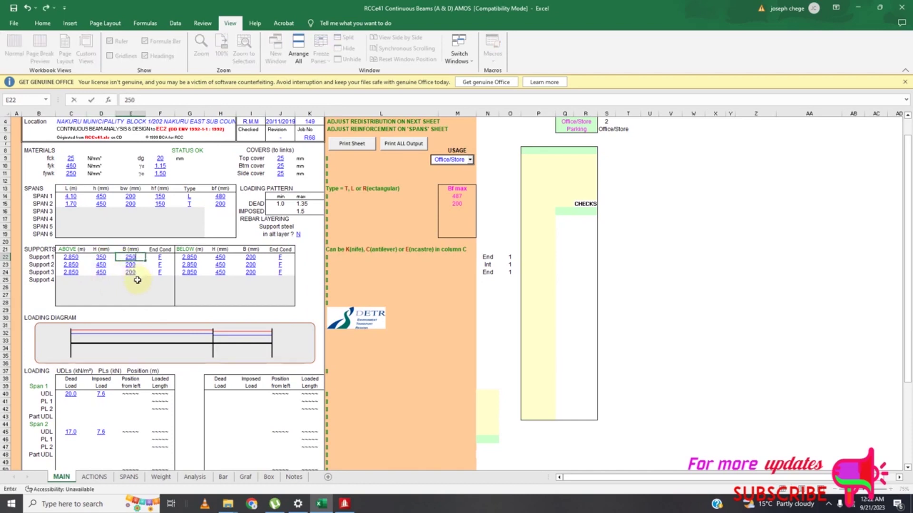
# Set the column above support 2 to H 350 mm and B 250 mm
pyautogui.click(101, 267)
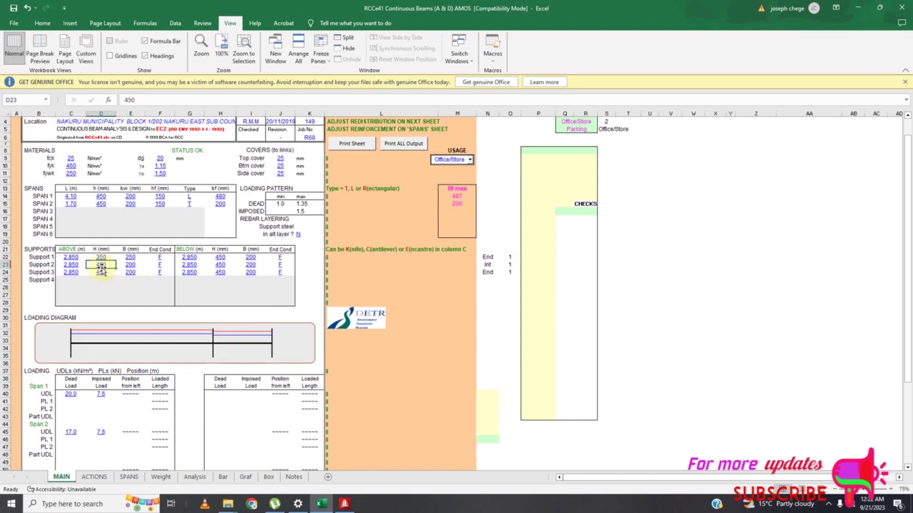
pyautogui.write('350')
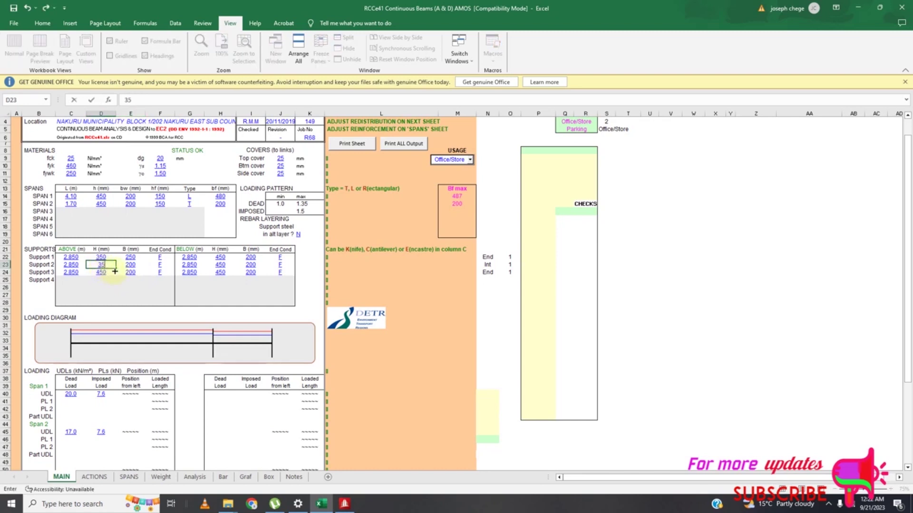
pyautogui.click(130, 270)
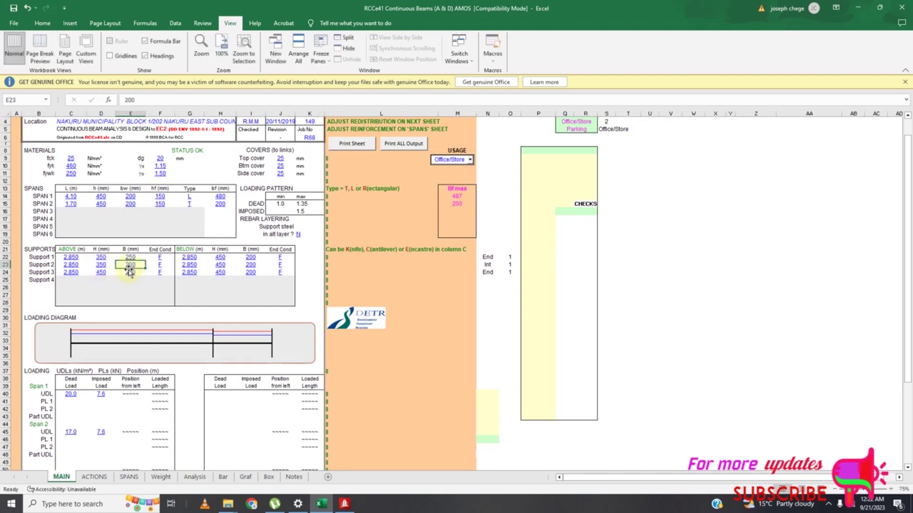
pyautogui.write('250')
# Set the depth H of the column above support 3 to 200 mm
pyautogui.click(102, 273)
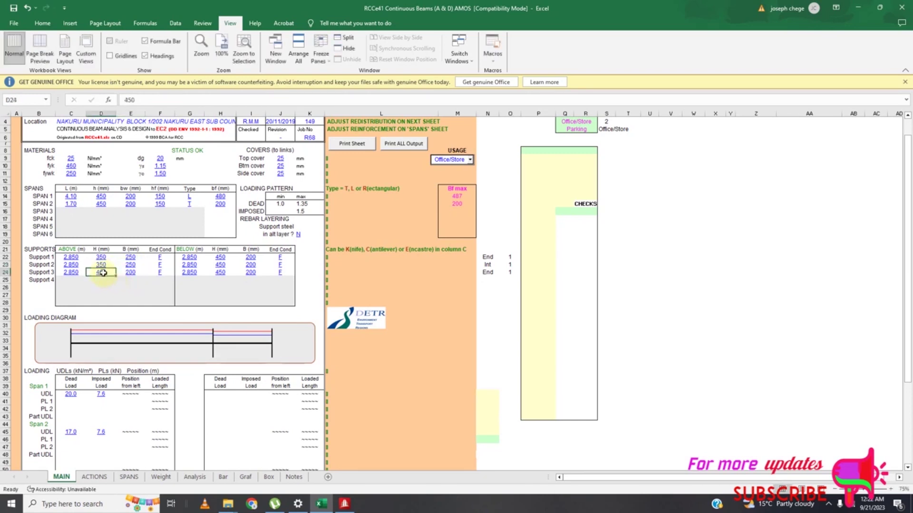
pyautogui.write('300')
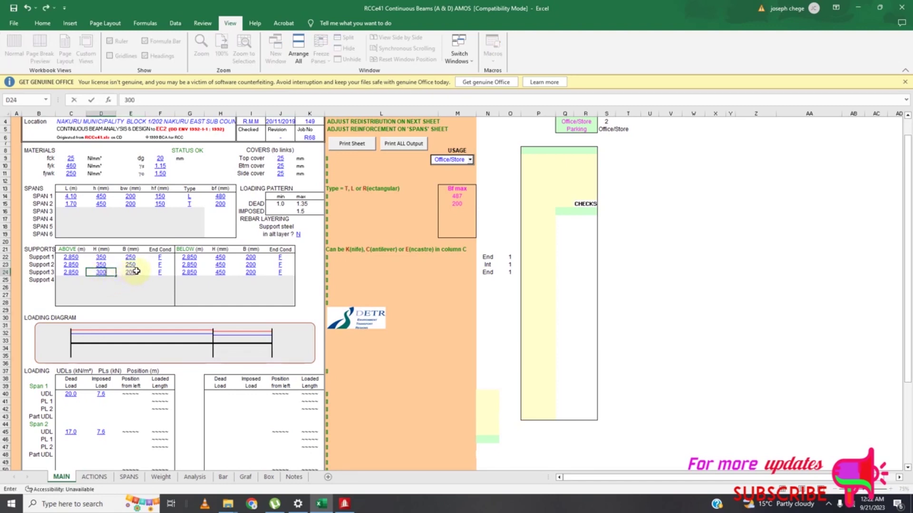
pyautogui.click(100, 273)
pyautogui.write('2')
pyautogui.click(129, 271)
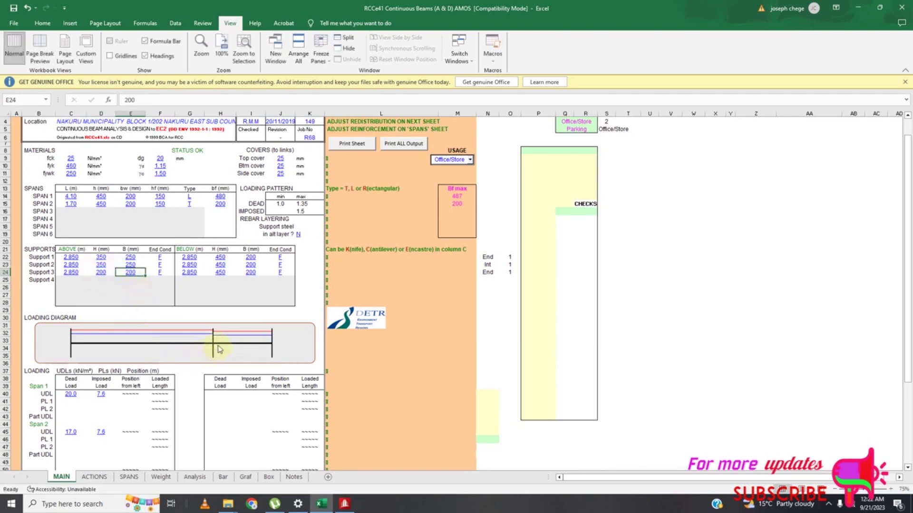
# Set the depth H of the columns below supports 1 and 2 to 350 mm and below support 3 to 200 mm
pyautogui.moveTo(214, 335)
pyautogui.click(100, 257)
pyautogui.click(220, 258)
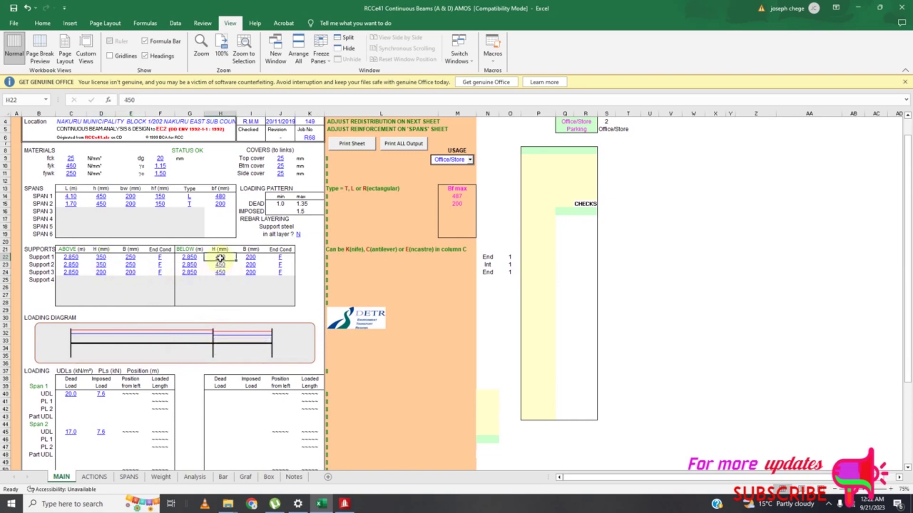
pyautogui.write('350')
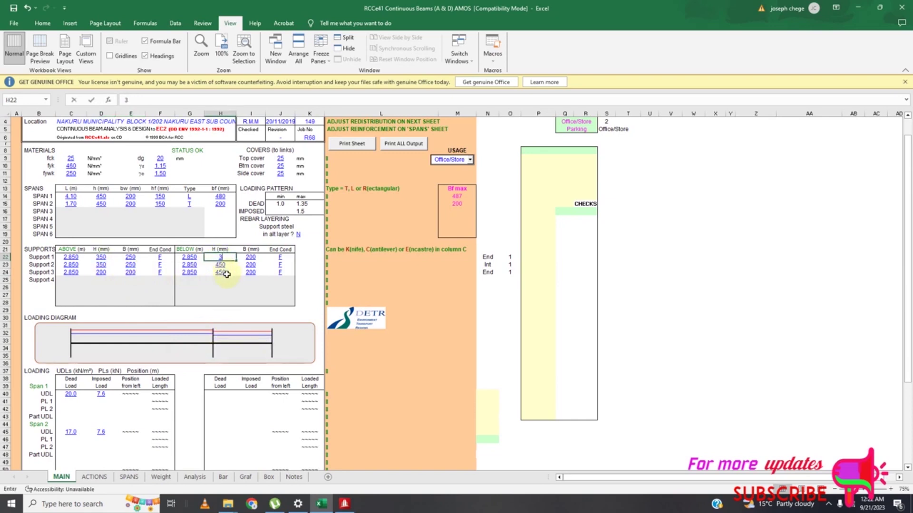
pyautogui.click(224, 265)
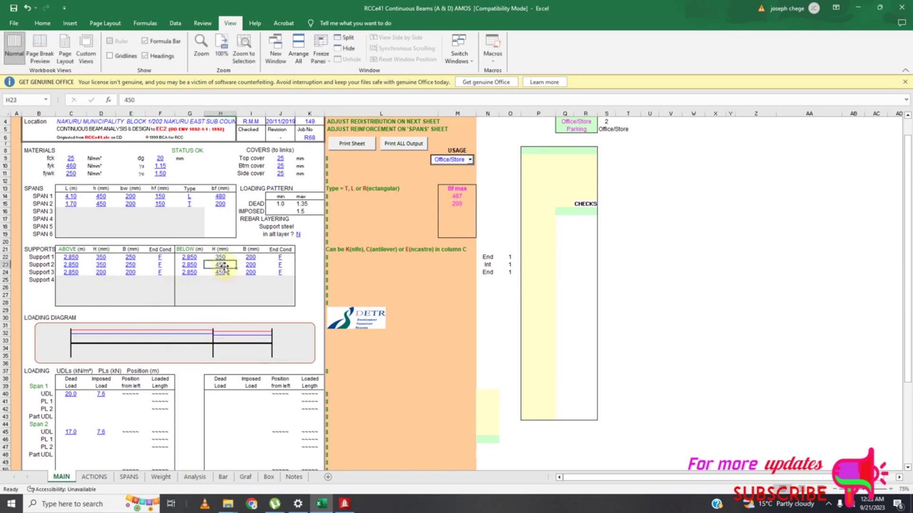
pyautogui.write('350')
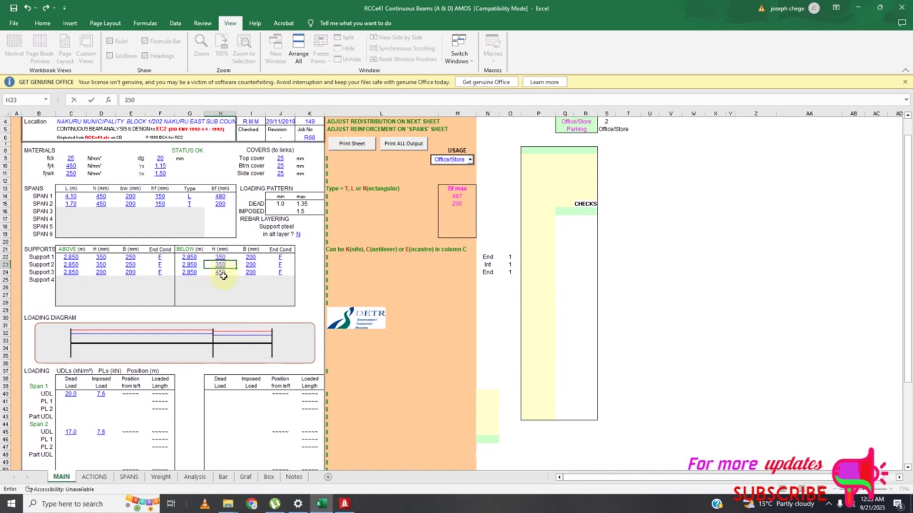
pyautogui.click(222, 273)
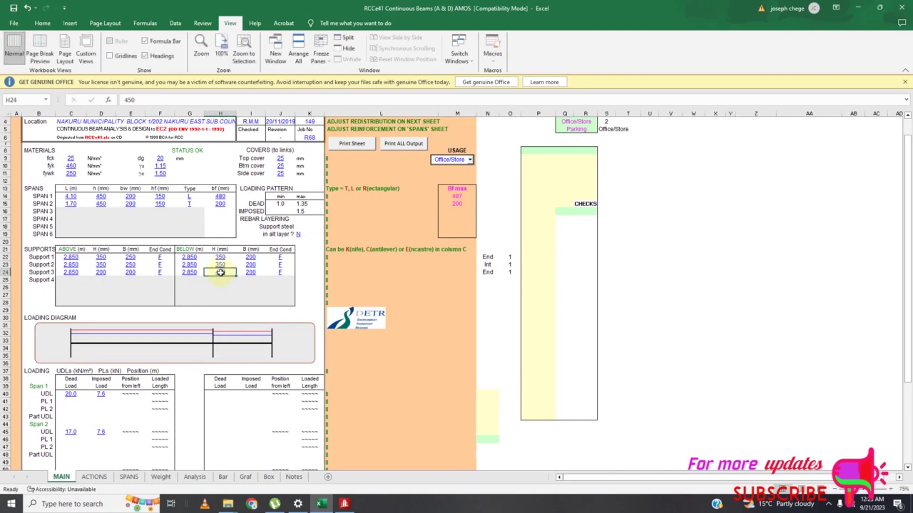
pyautogui.write('200')
# Set the width B of the columns below supports 1 and 2 to 250 mm
pyautogui.click(251, 258)
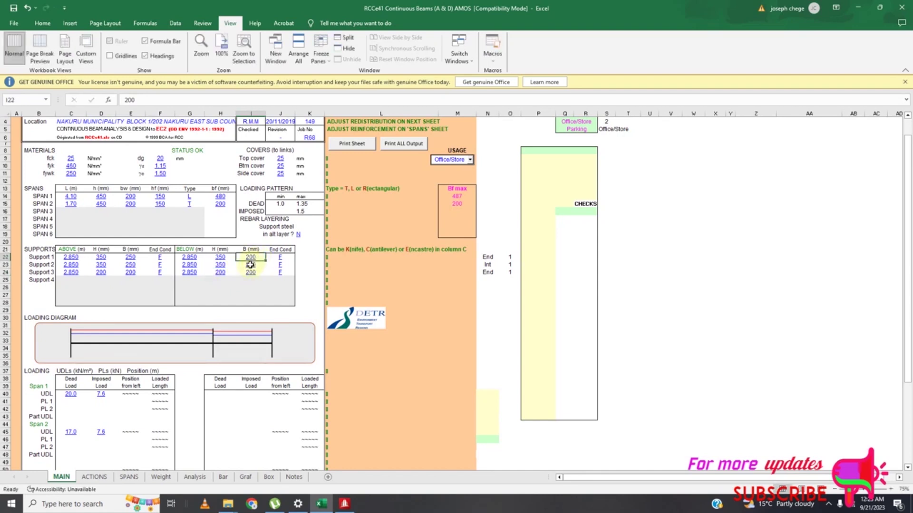
pyautogui.write('250')
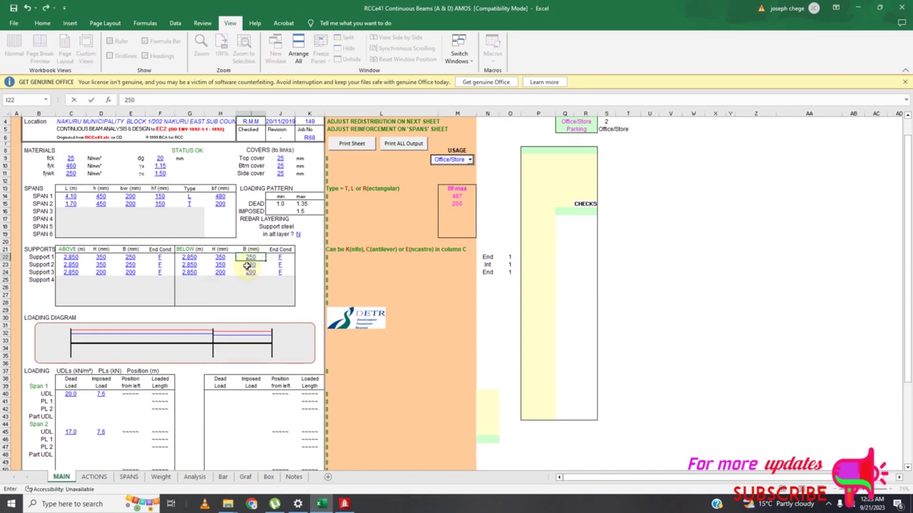
pyautogui.click(246, 266)
pyautogui.write('250')
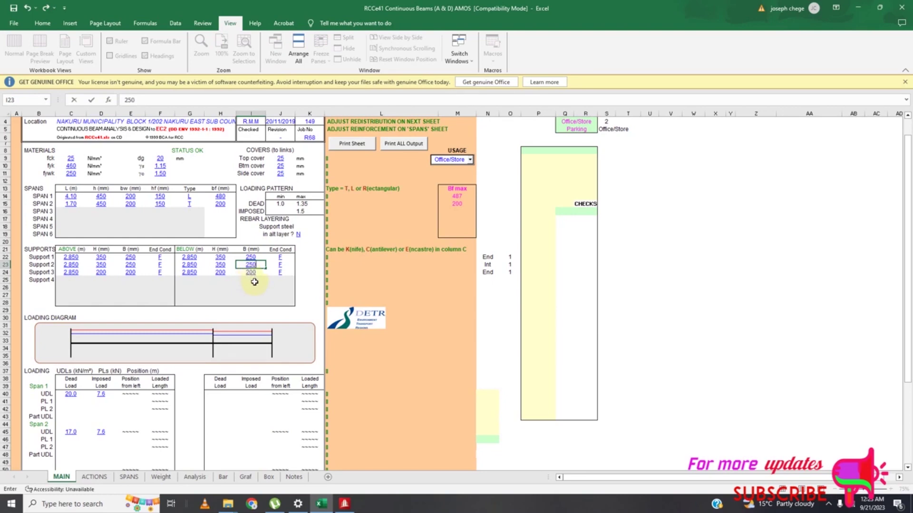
# Check the beam layout on the STAAD.Pro floor plan against the support and loading tables in the Excel sheet
pyautogui.scroll(-3, 210, 314)
pyautogui.scroll(-1, 209, 314)
pyautogui.scroll(5, 206, 315)
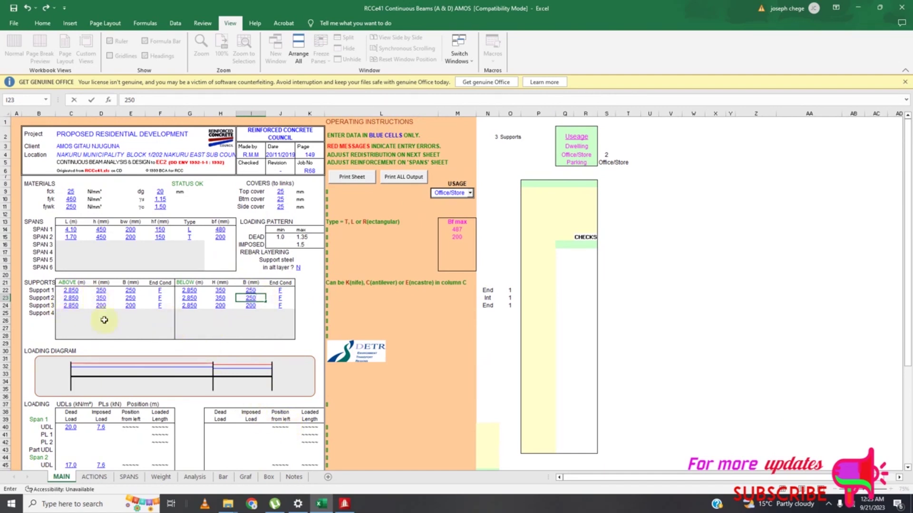
pyautogui.click(344, 503)
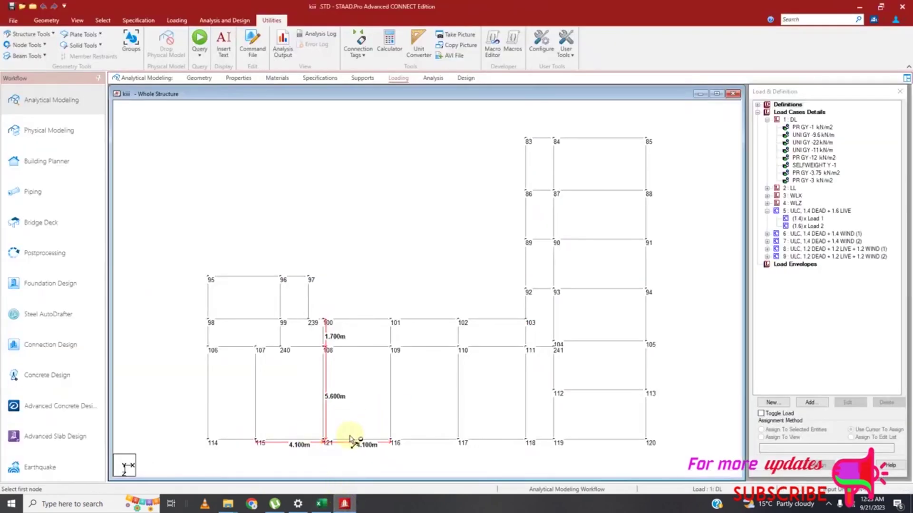
pyautogui.click(321, 503)
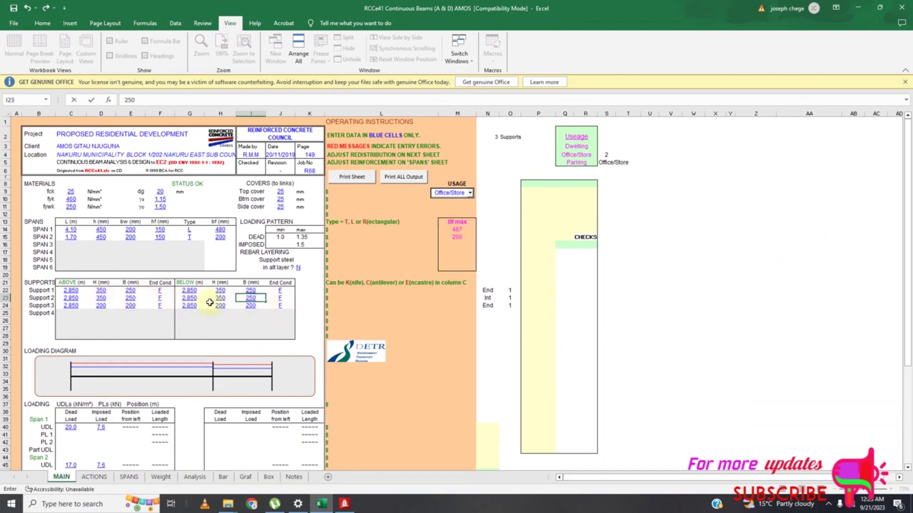
pyautogui.scroll(-2, 212, 288)
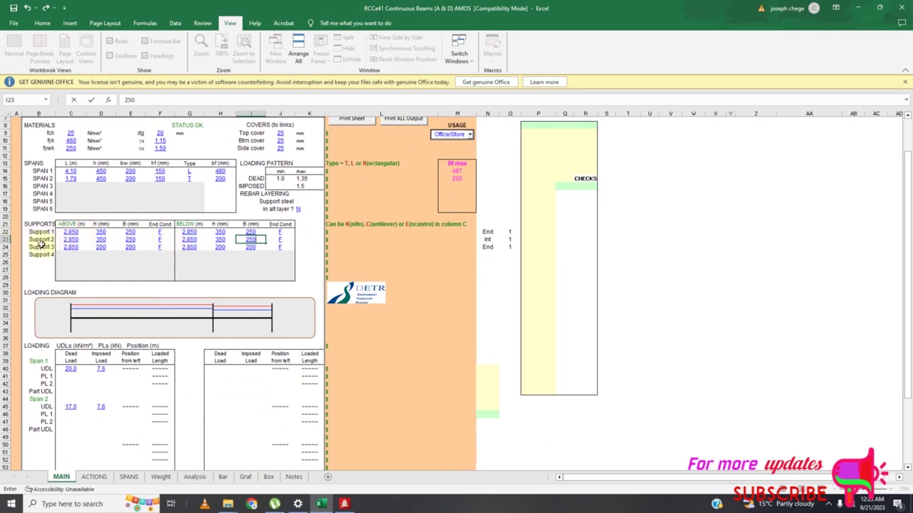
pyautogui.scroll(-3, 175, 288)
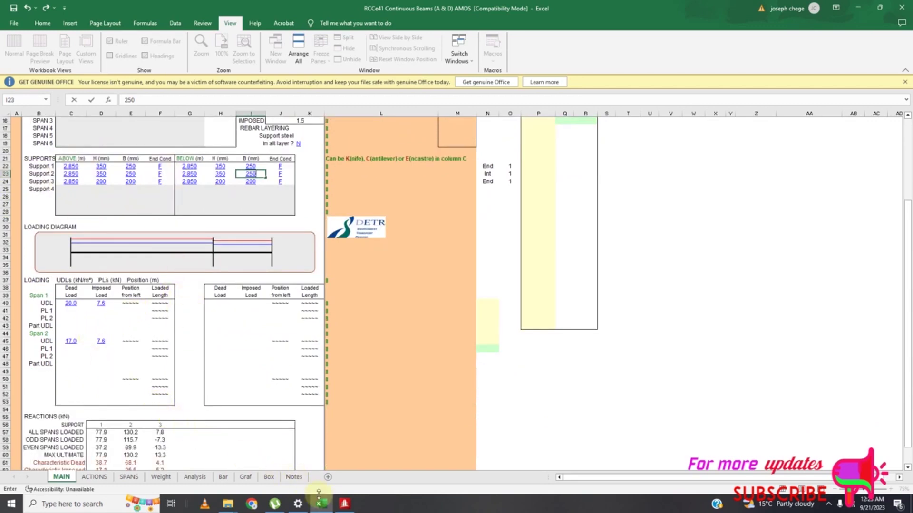
# Switch to STAAD.Pro and inspect the loads assigned to the beam between nodes 109 and 116
pyautogui.click(344, 503)
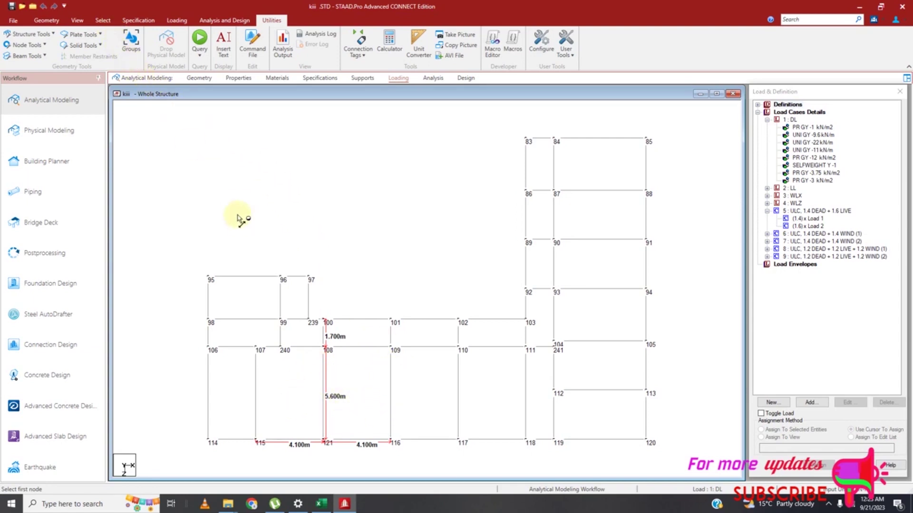
pyautogui.click(102, 20)
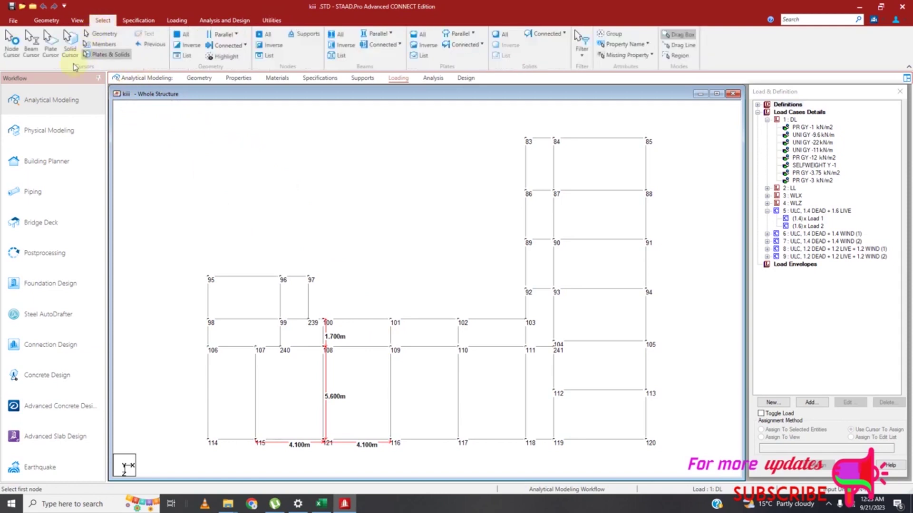
pyautogui.click(34, 57)
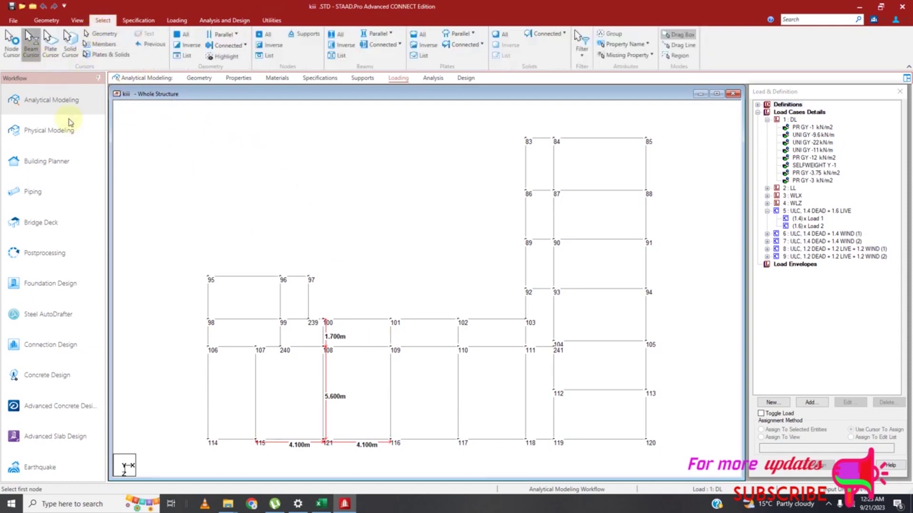
pyautogui.click(389, 406)
pyautogui.doubleClick(390, 407)
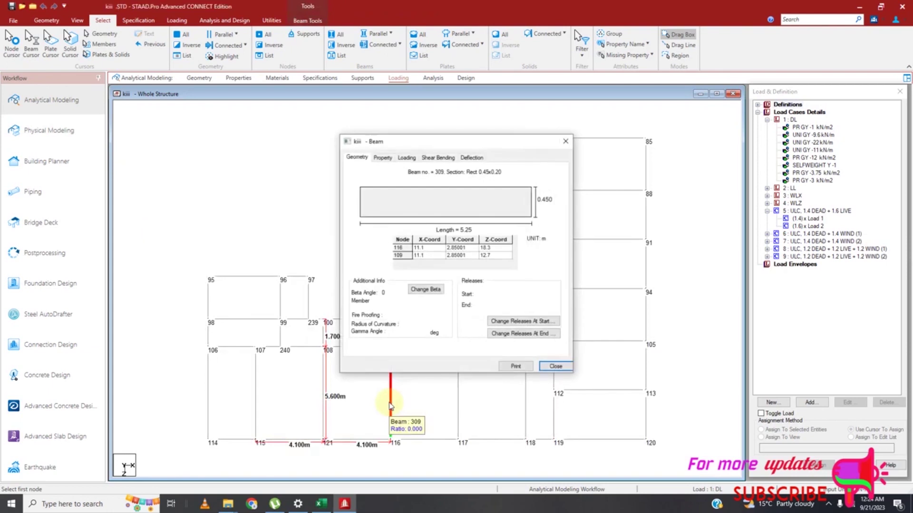
pyautogui.click(406, 158)
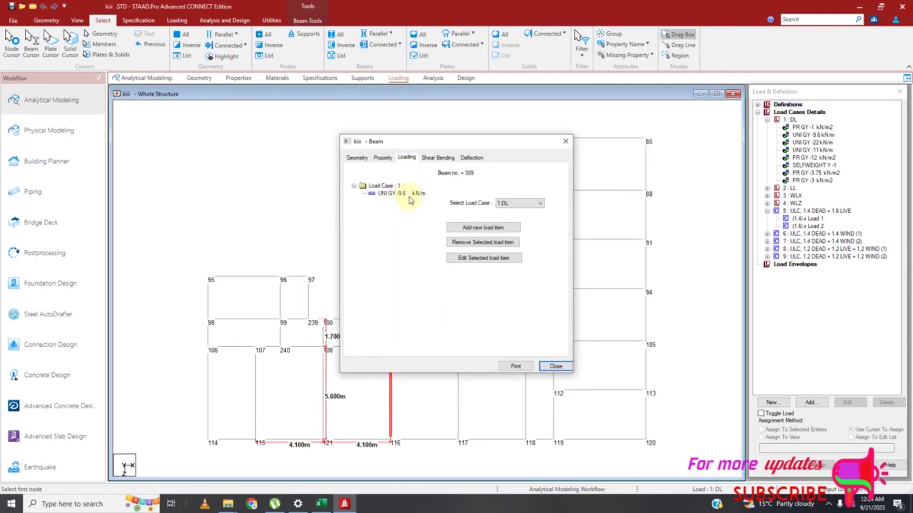
# Switch to Excel and set span 1's UDL to 9.6 kN/m dead load and 0 imposed load
pyautogui.click(320, 504)
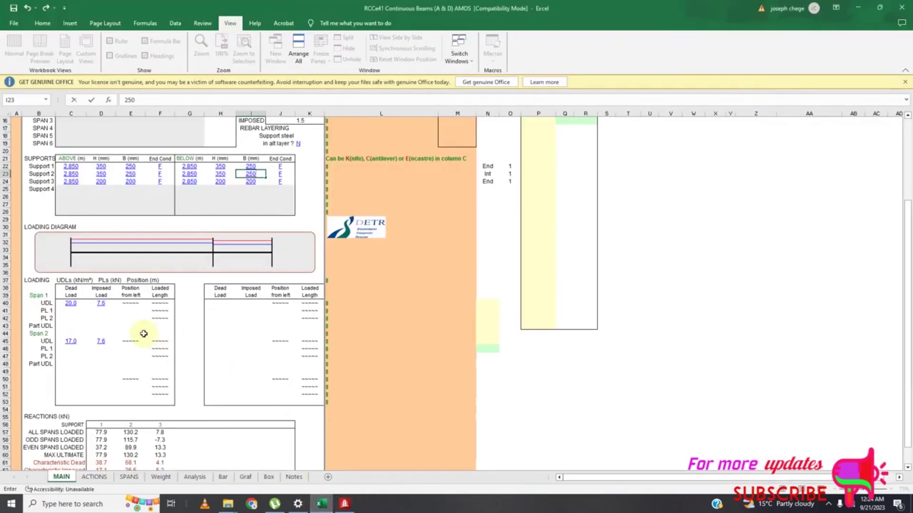
pyautogui.click(71, 304)
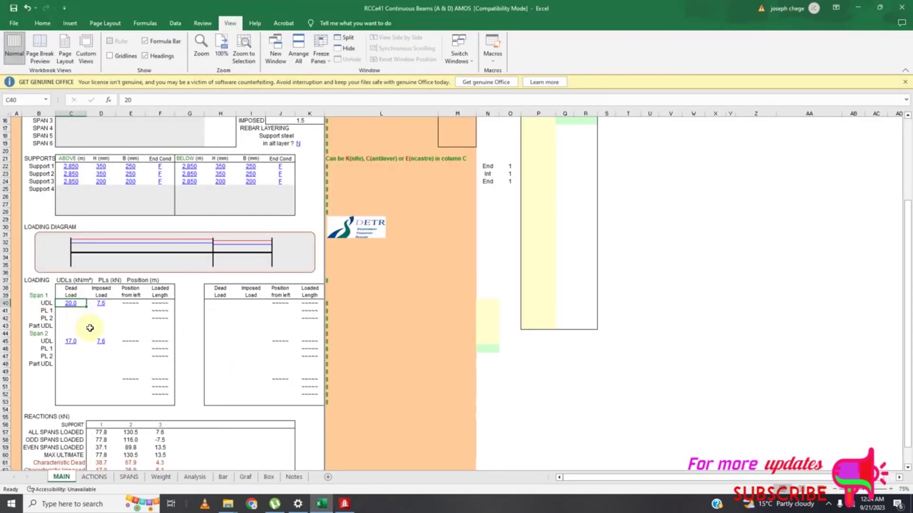
pyautogui.write('9')
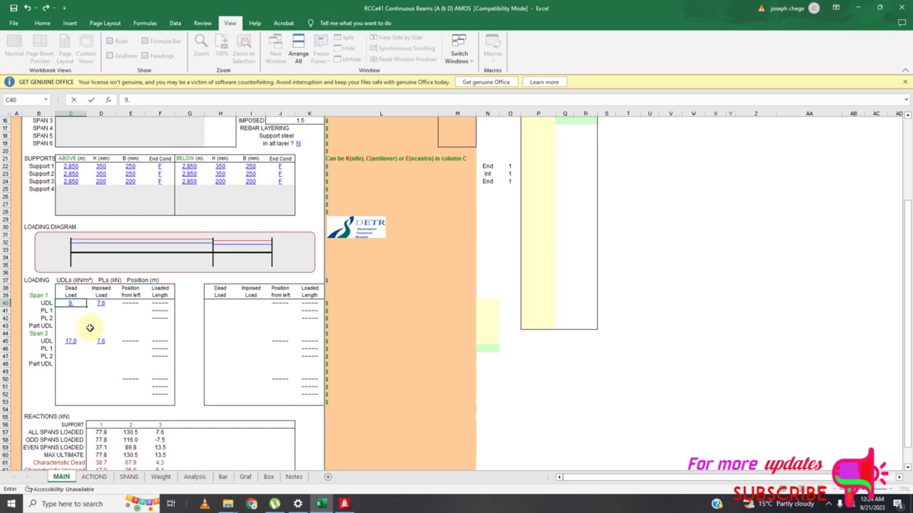
pyautogui.write('.6')
pyautogui.click(101, 303)
pyautogui.write('0')
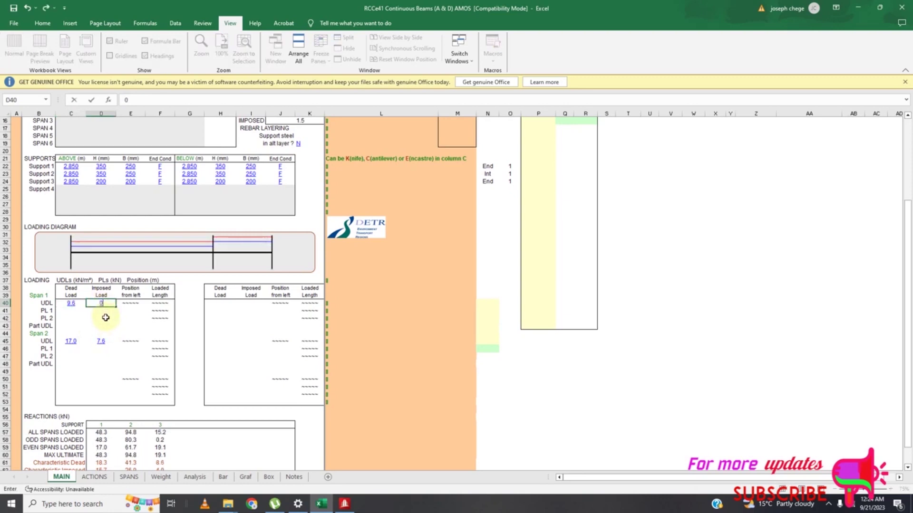
# Close the beam details in STAAD.Pro, then enter span 1's PL 1 in Excel as 4.75 kN dead and 4 kN imposed load
pyautogui.click(341, 506)
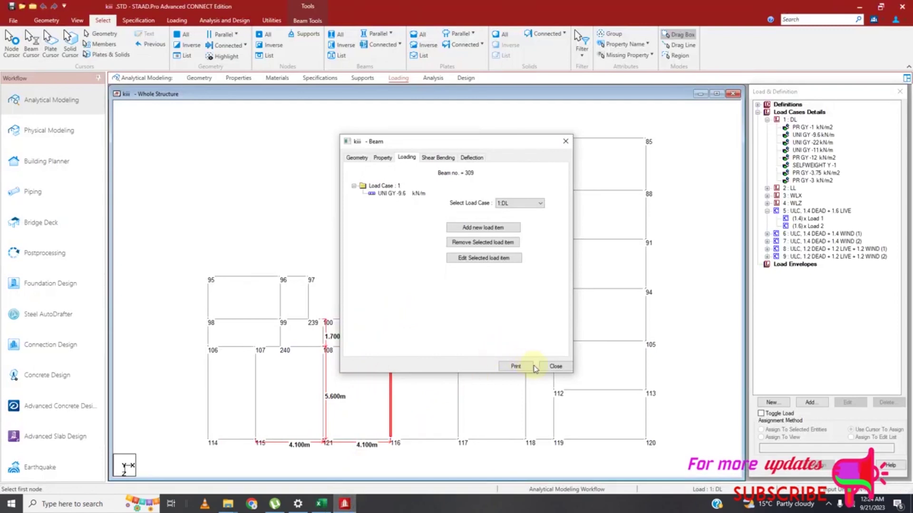
pyautogui.click(548, 368)
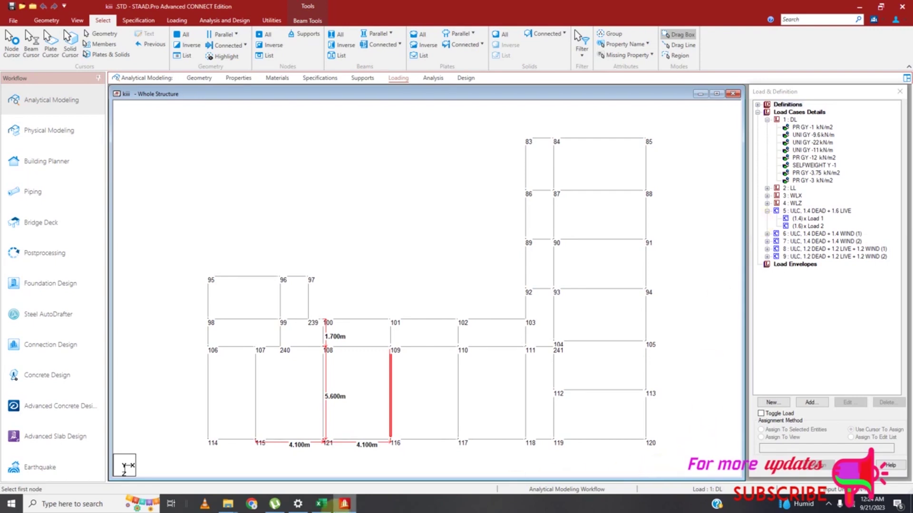
pyautogui.click(323, 504)
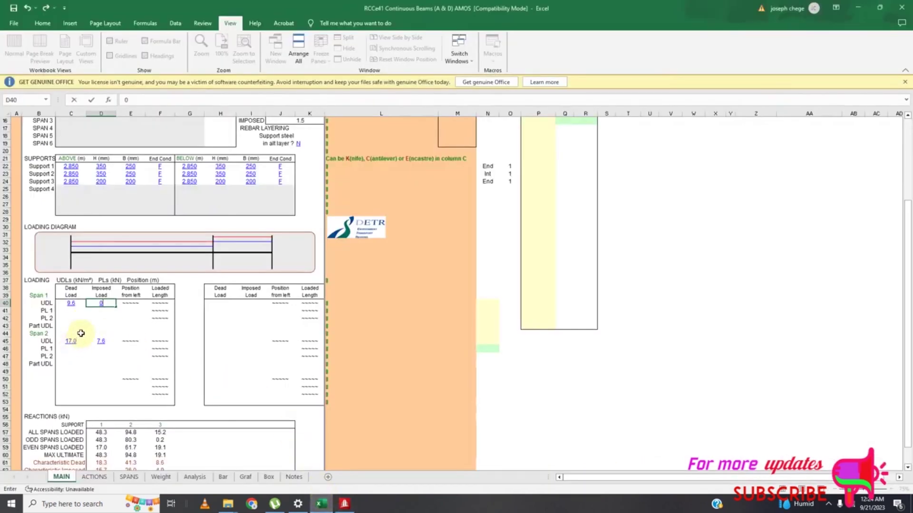
pyautogui.click(67, 310)
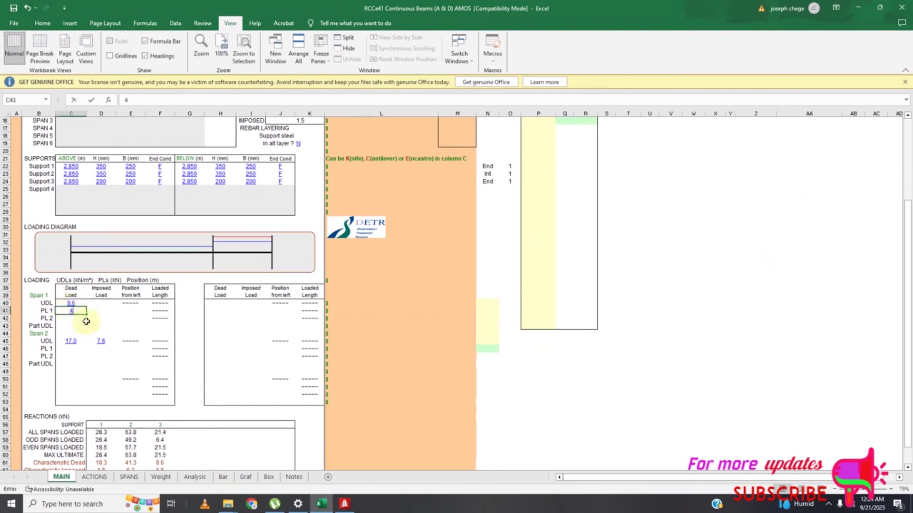
pyautogui.write('4')
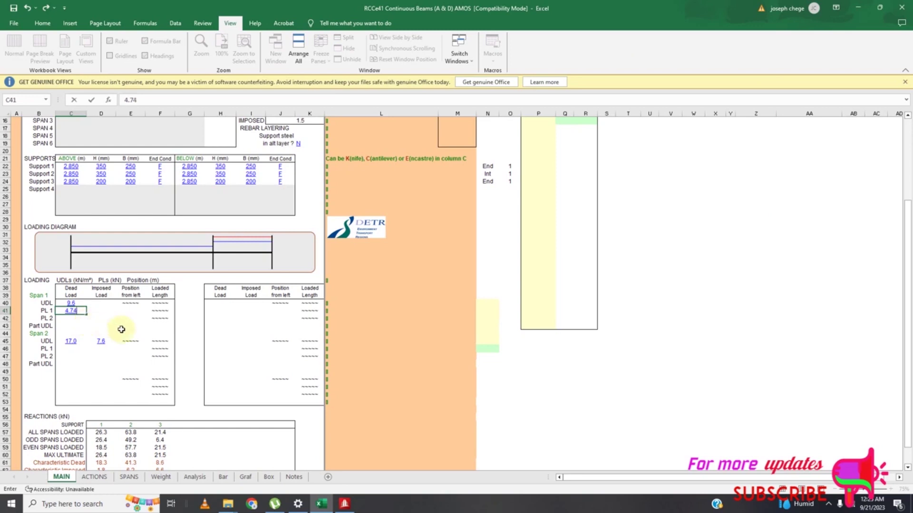
pyautogui.write('.75')
pyautogui.click(102, 313)
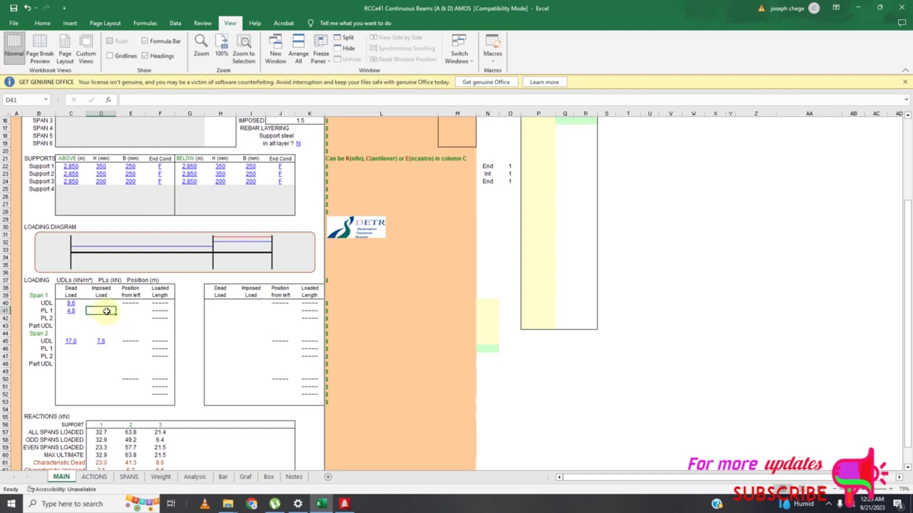
pyautogui.write('4')
# Check the floor plan in STAAD.Pro, then enter span 1's PL 2 in Excel as 4.8 kN dead and 4 kN imposed load
pyautogui.click(71, 318)
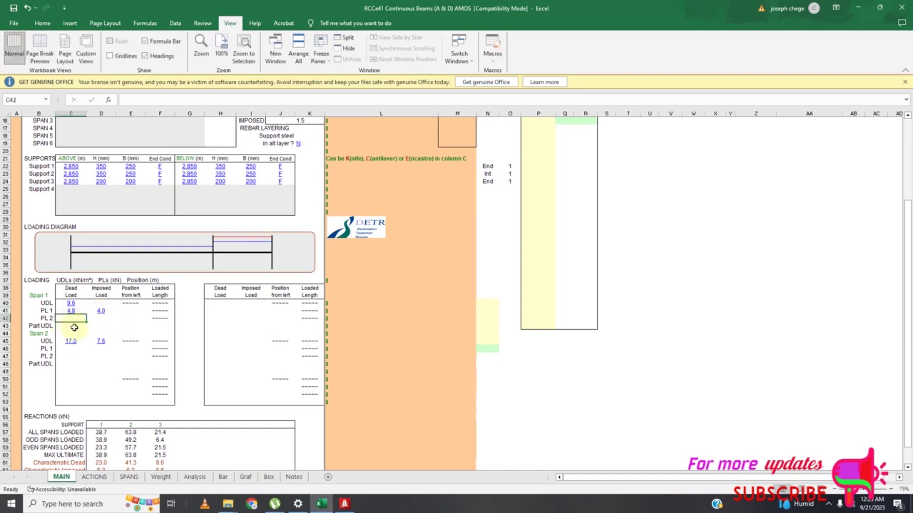
pyautogui.click(345, 504)
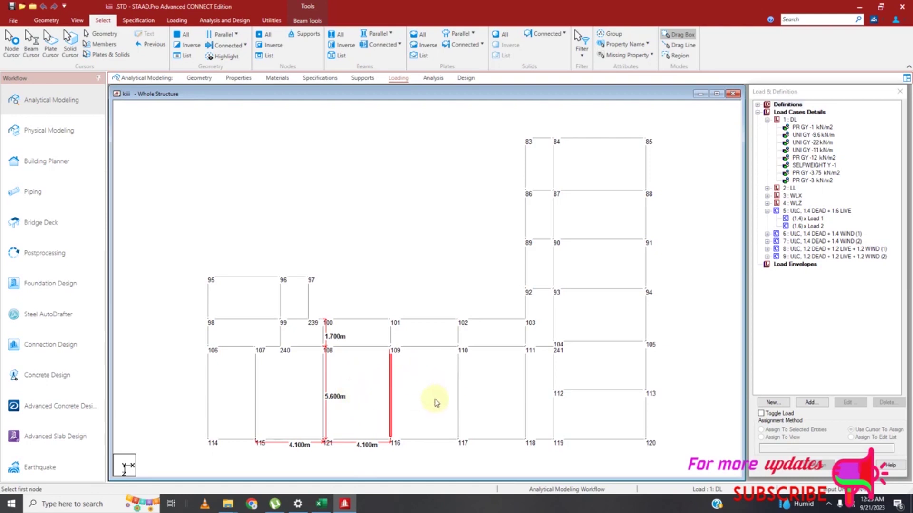
pyautogui.click(321, 504)
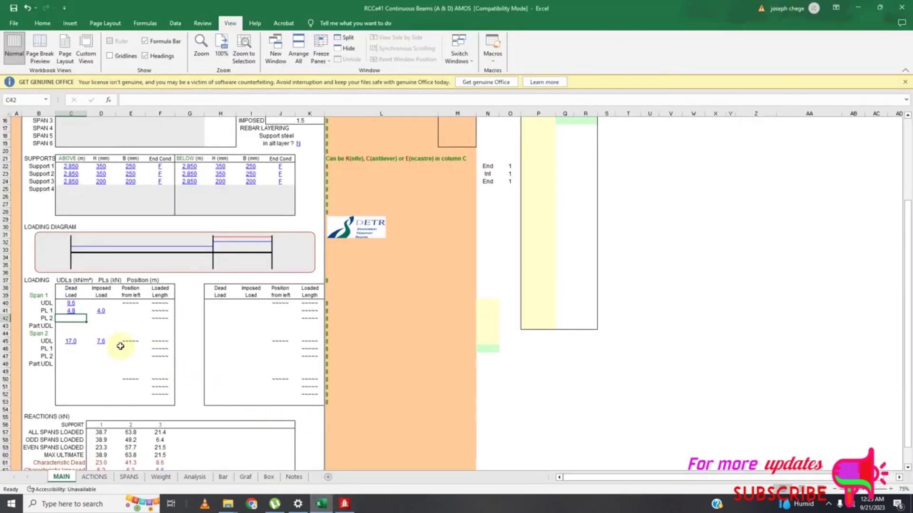
pyautogui.write('4')
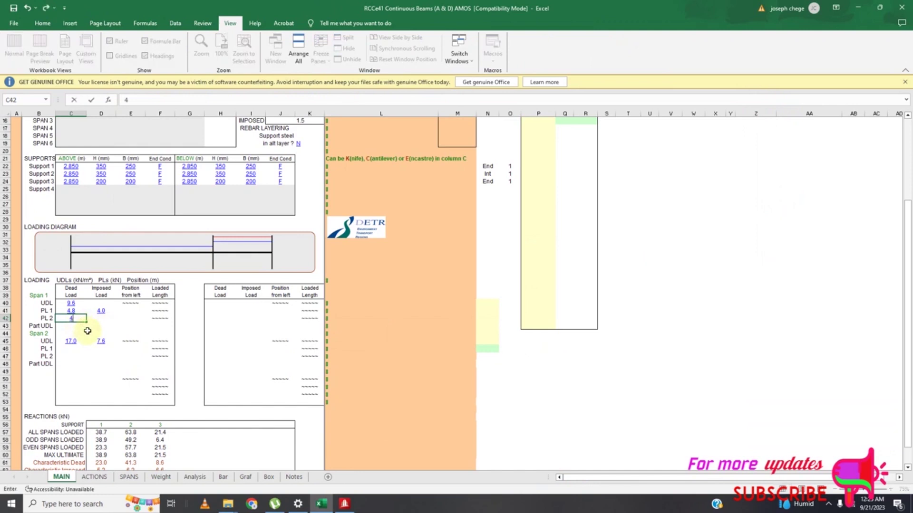
pyautogui.write('.8')
pyautogui.press('Tab')
pyautogui.write('4')
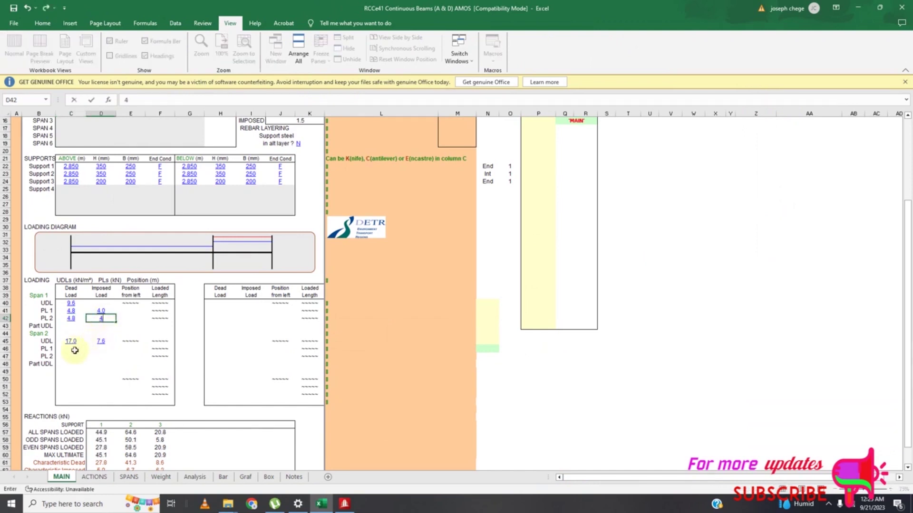
# Set span 2's UDL to 0 for both dead load and imposed load
pyautogui.click(72, 342)
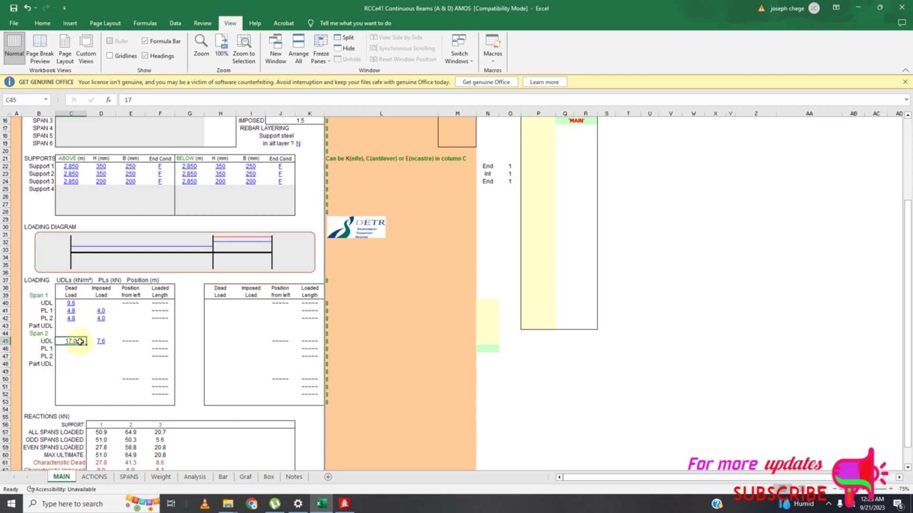
pyautogui.press('BackSpace')
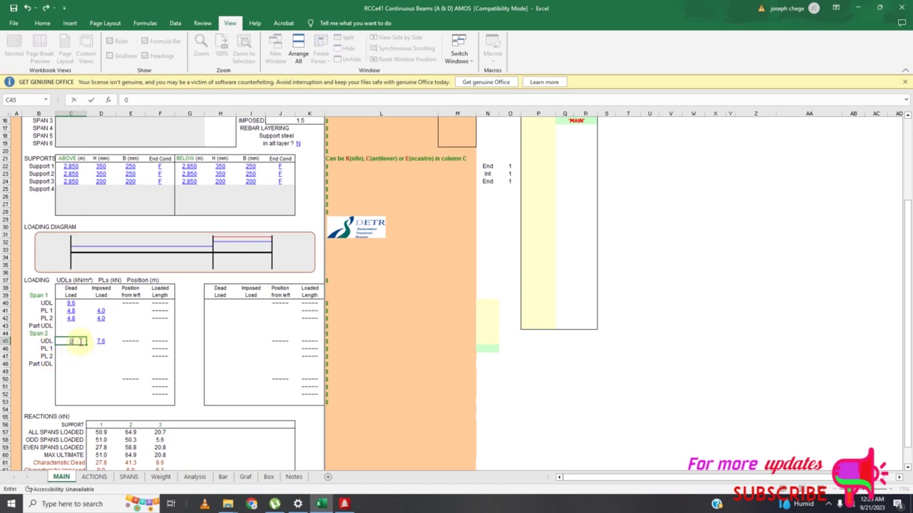
pyautogui.click(101, 342)
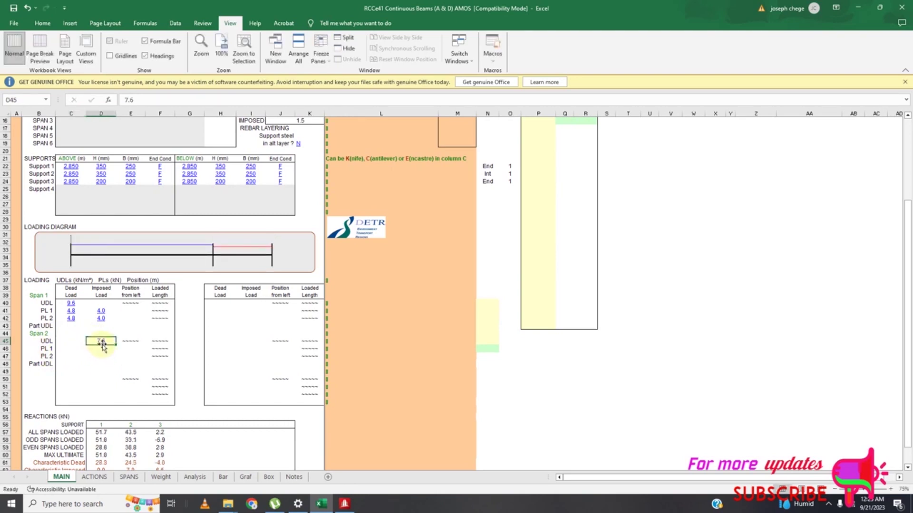
pyautogui.write('0')
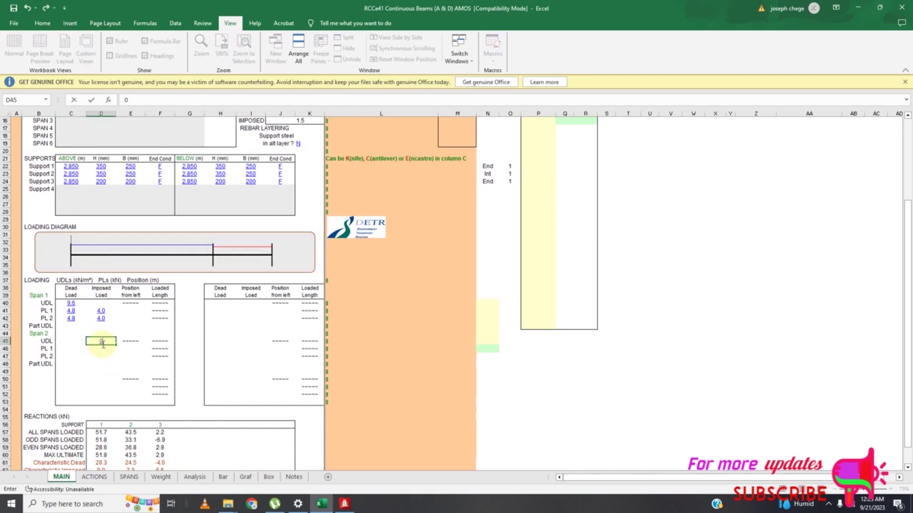
# Check the floor plan in STAAD.Pro, then enter span 2's PL 1 in Excel as 4.8 kN dead and 4 kN imposed load
pyautogui.click(67, 347)
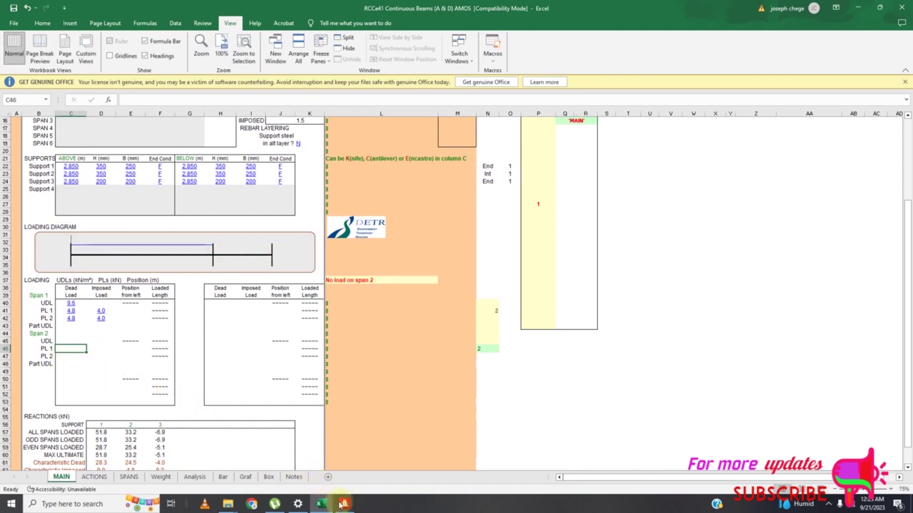
pyautogui.click(345, 503)
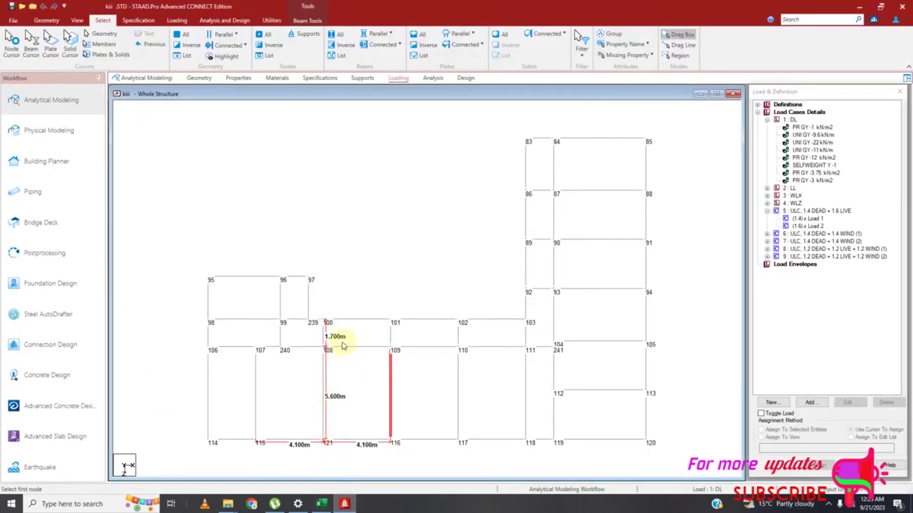
pyautogui.click(321, 504)
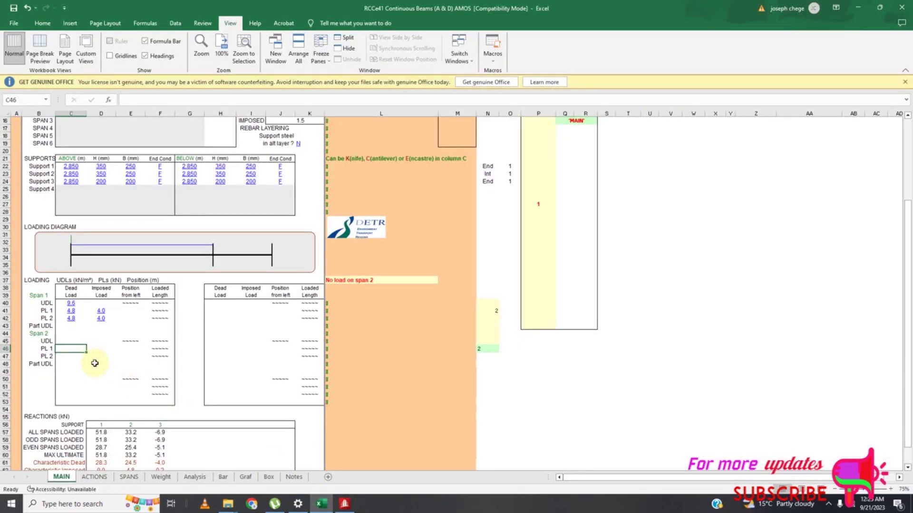
pyautogui.write('4.8')
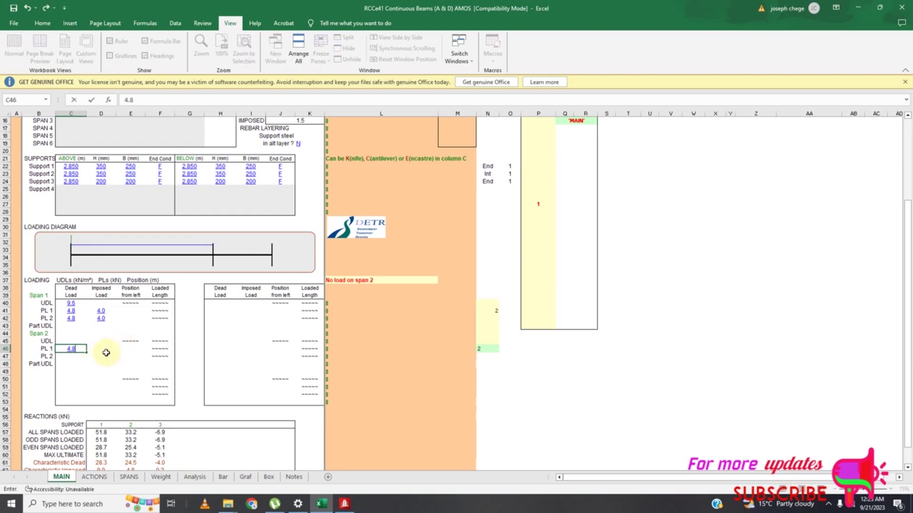
pyautogui.click(105, 351)
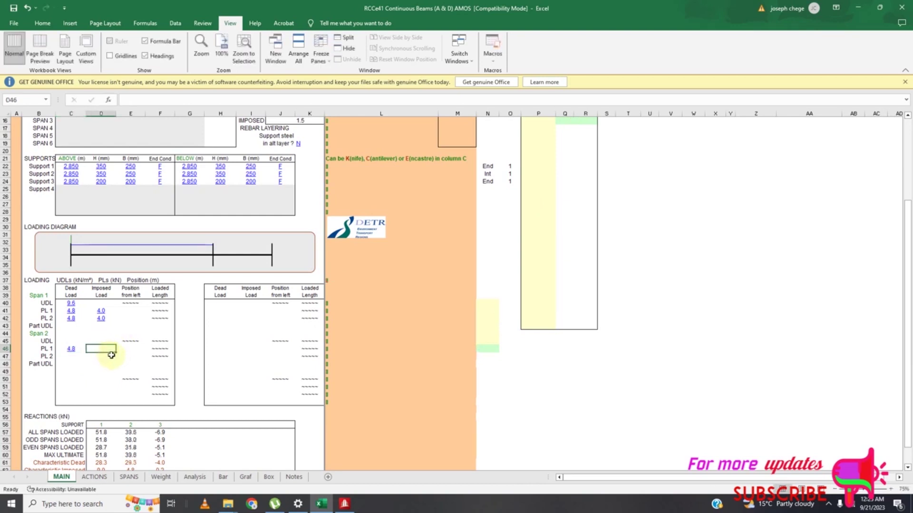
pyautogui.write('4')
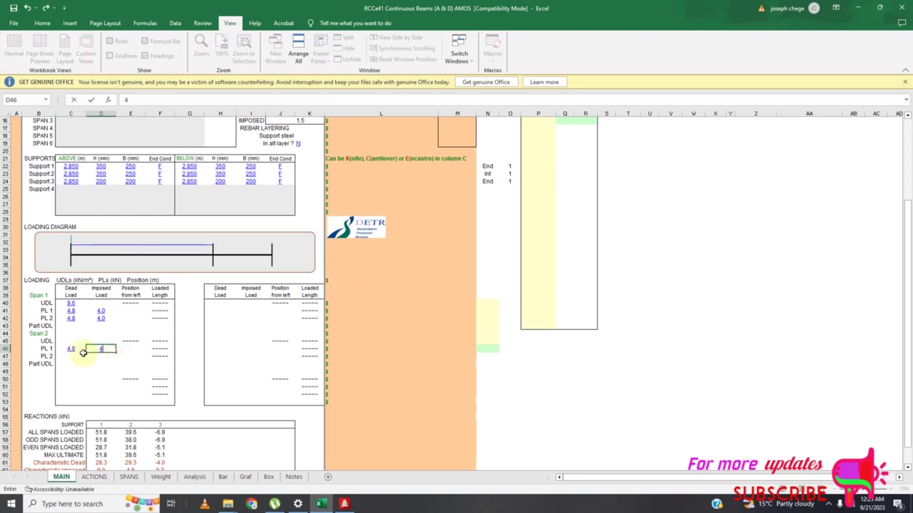
# Enter span 2's PL 2 as 4.8 kN dead load and 4 kN imposed load
pyautogui.click(66, 357)
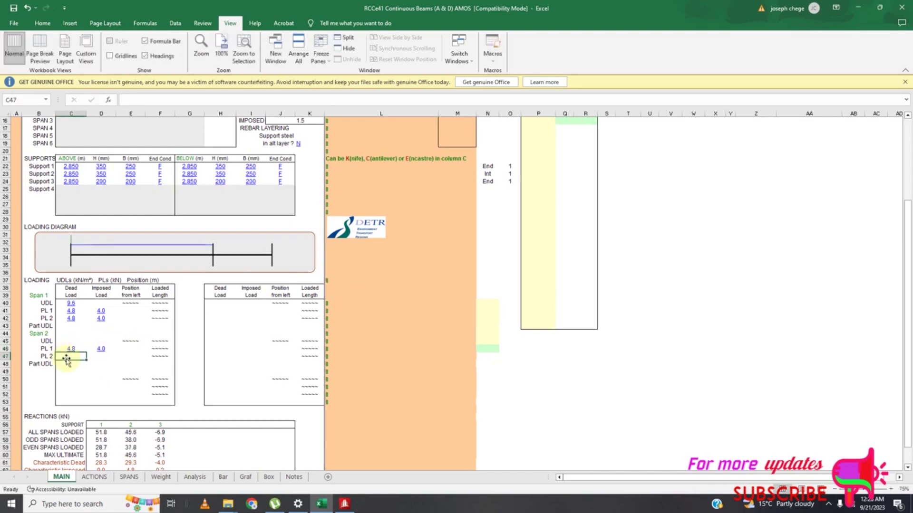
pyautogui.write('4.')
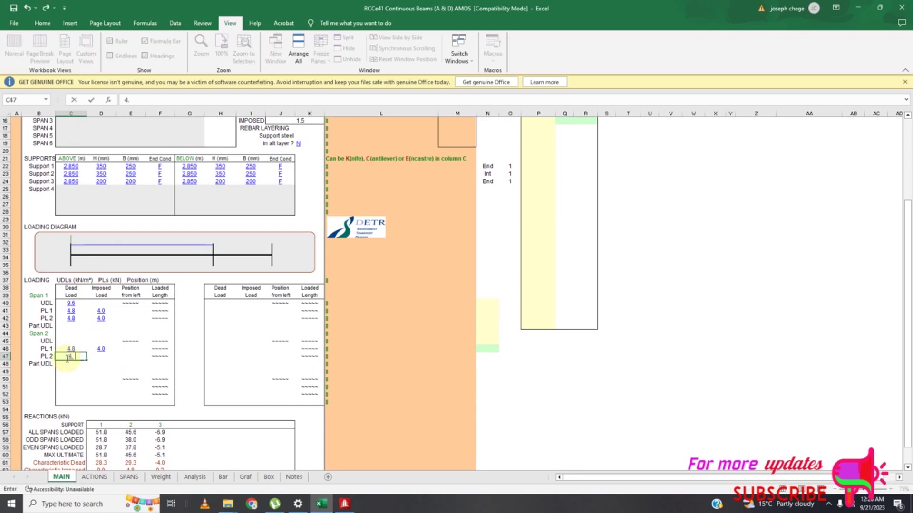
pyautogui.write('8')
pyautogui.click(114, 357)
pyautogui.write('4')
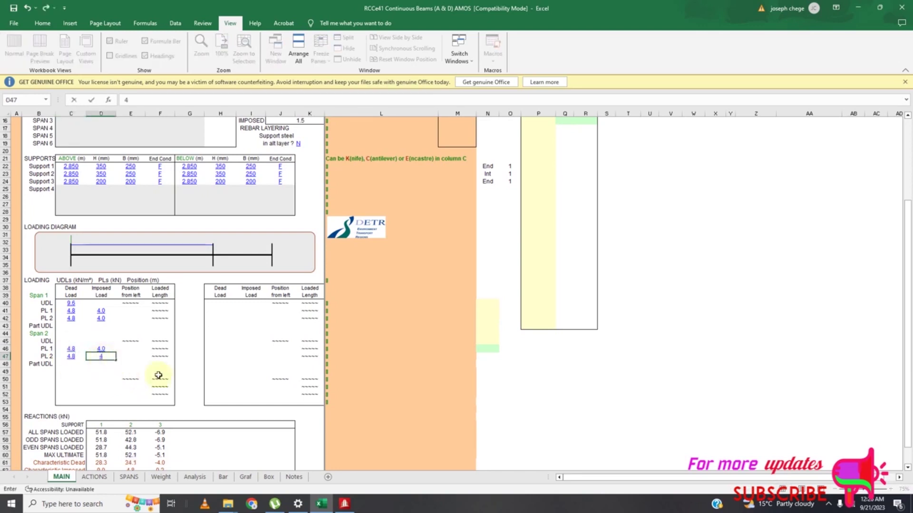
pyautogui.click(75, 356)
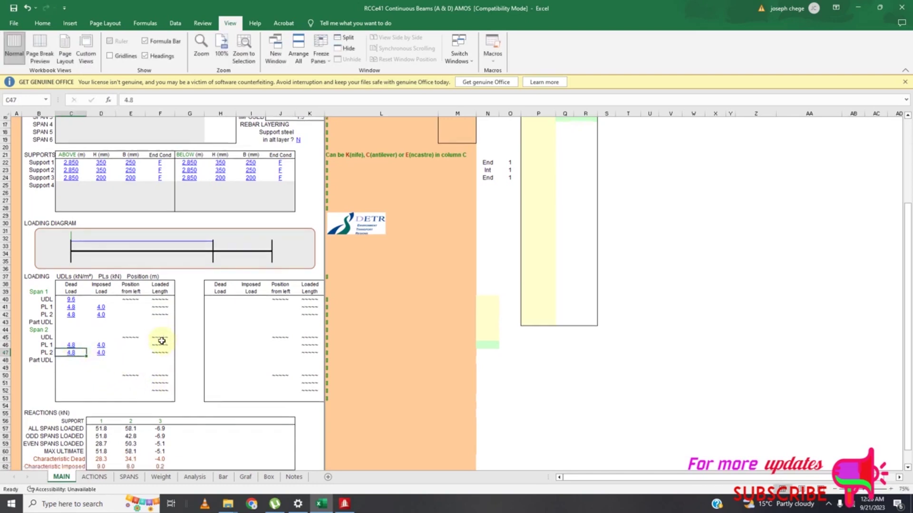
# Review the beam data on the MAIN sheet, then the bending moments, shears and column moments on the ACTIONS sheet
pyautogui.scroll(-6, 157, 349)
pyautogui.scroll(11, 159, 342)
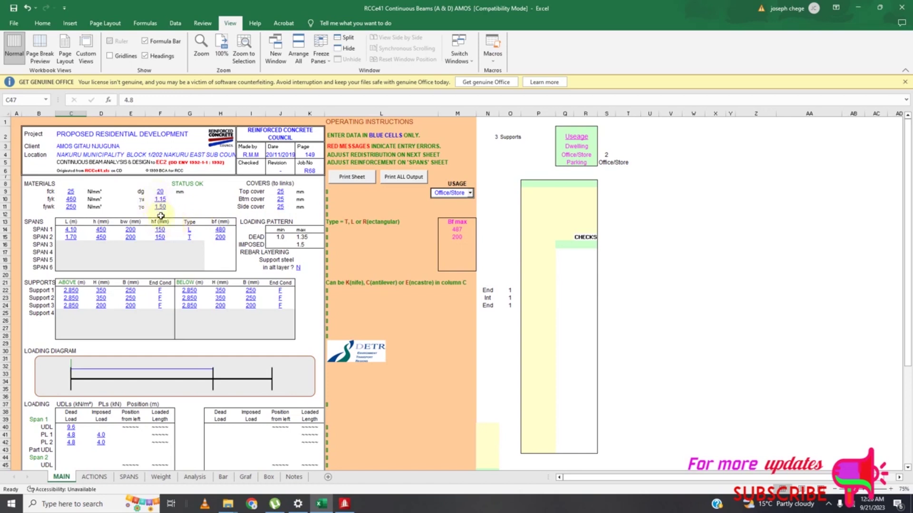
pyautogui.scroll(-6, 157, 257)
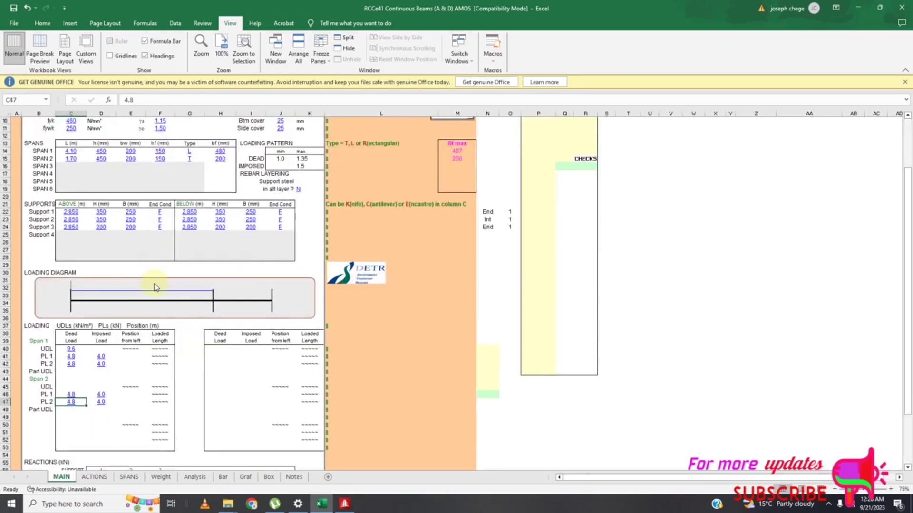
pyautogui.click(95, 477)
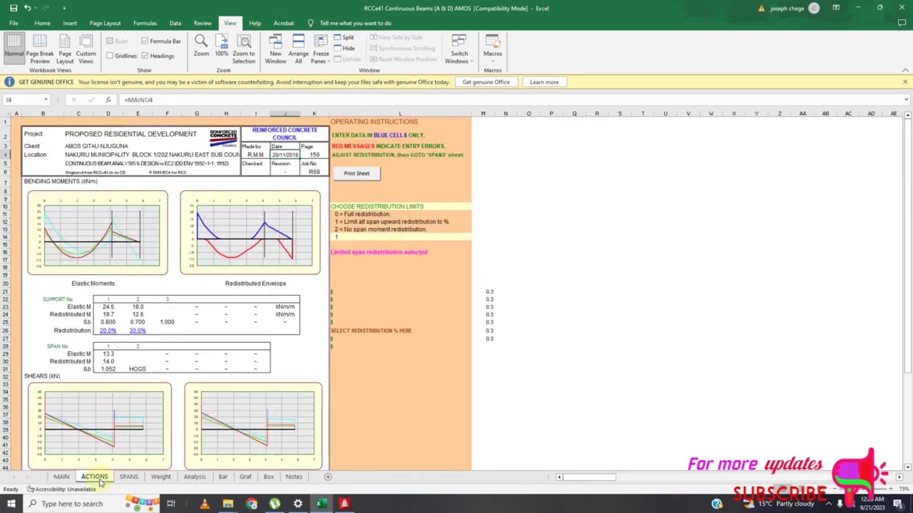
pyautogui.scroll(-4, 138, 347)
pyautogui.scroll(-6, 137, 347)
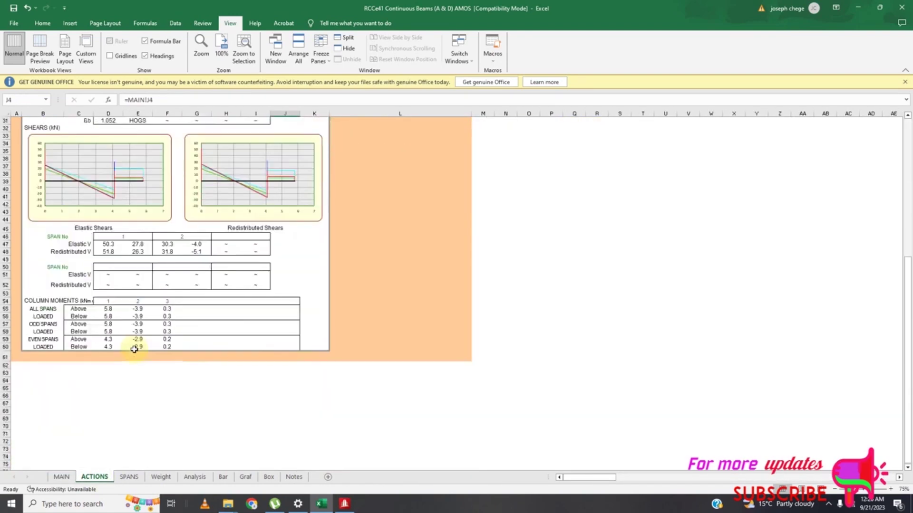
# Review span 1's reinforcement on the SPANS sheet and open the source of its left bottom-steel layer 1 bar count
pyautogui.click(129, 477)
pyautogui.scroll(20, 173, 371)
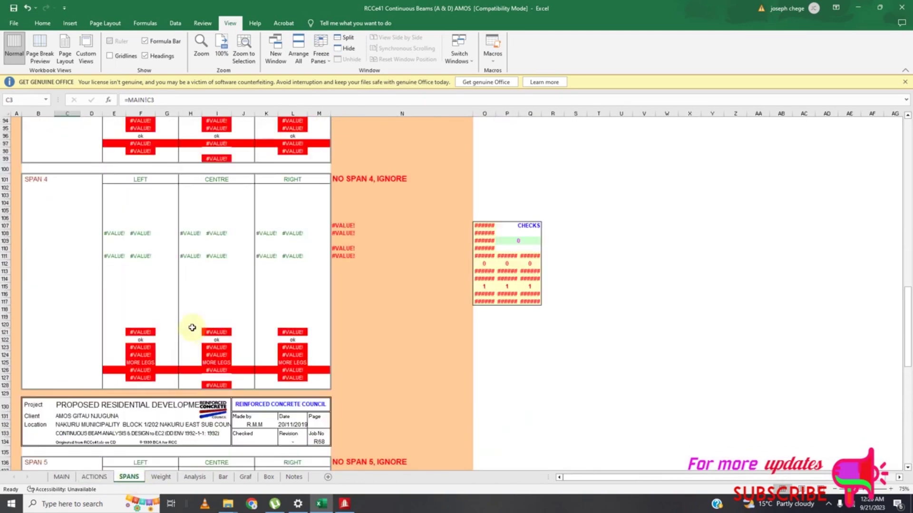
pyautogui.scroll(16, 192, 323)
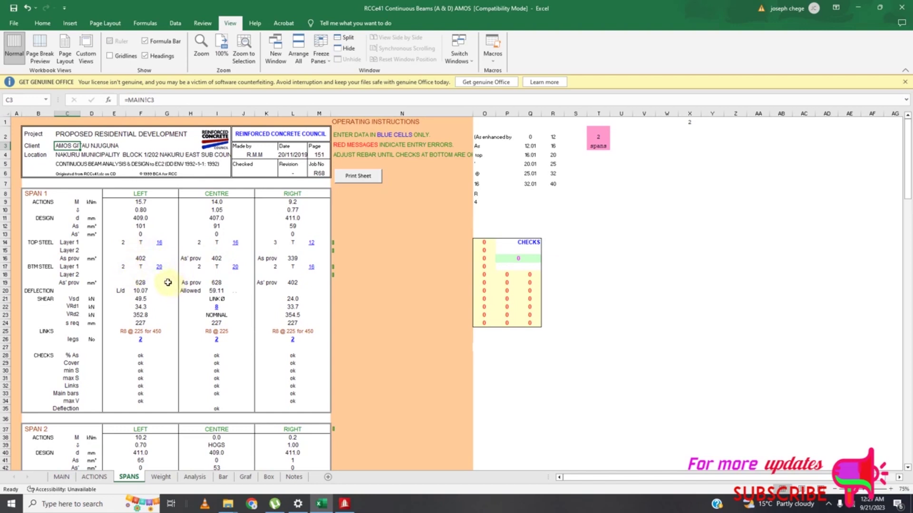
pyautogui.click(121, 267)
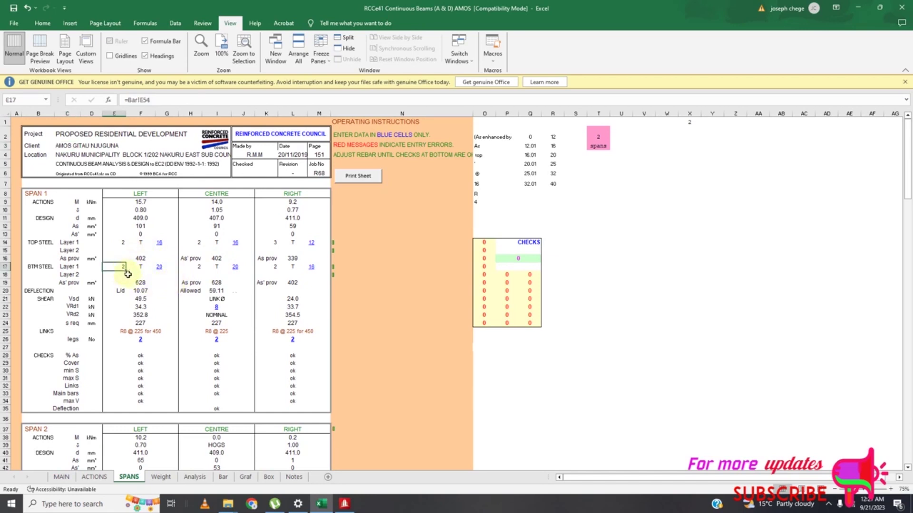
pyautogui.doubleClick(123, 268)
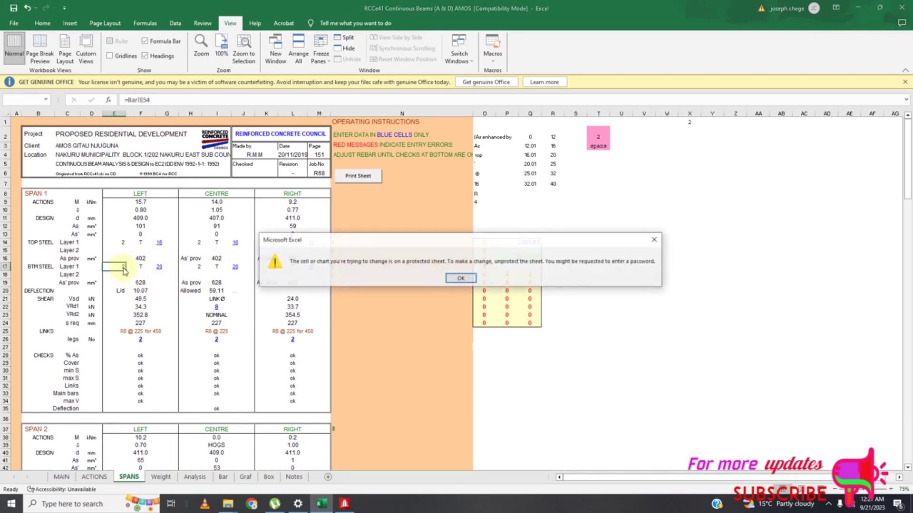
pyautogui.click(460, 277)
# Examine the main steel, deflection, tension and compression steel, and shear calculations for the spans on the Bar sheet
pyautogui.scroll(12, 260, 298)
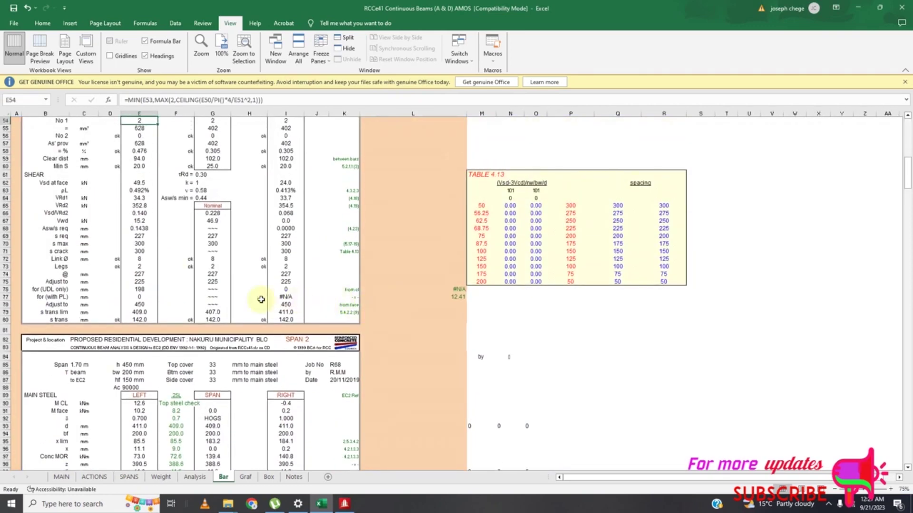
pyautogui.scroll(8, 223, 263)
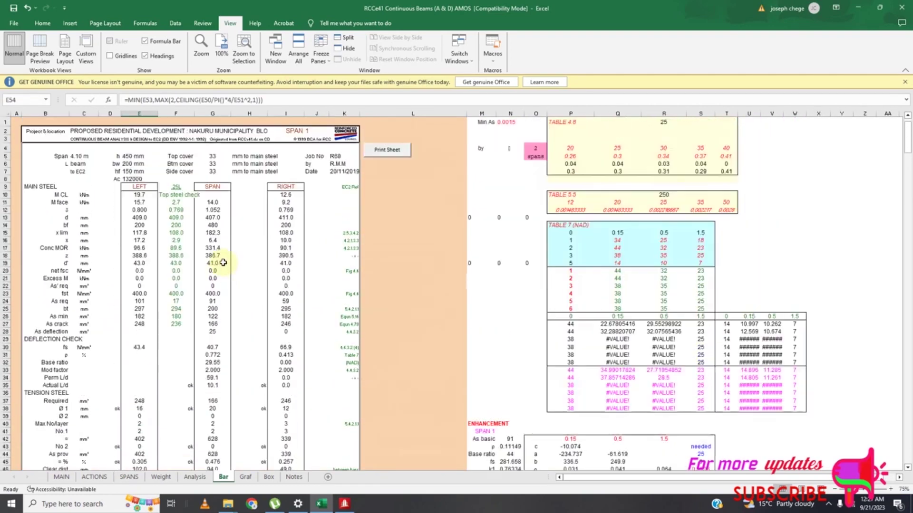
pyautogui.scroll(-2, 218, 419)
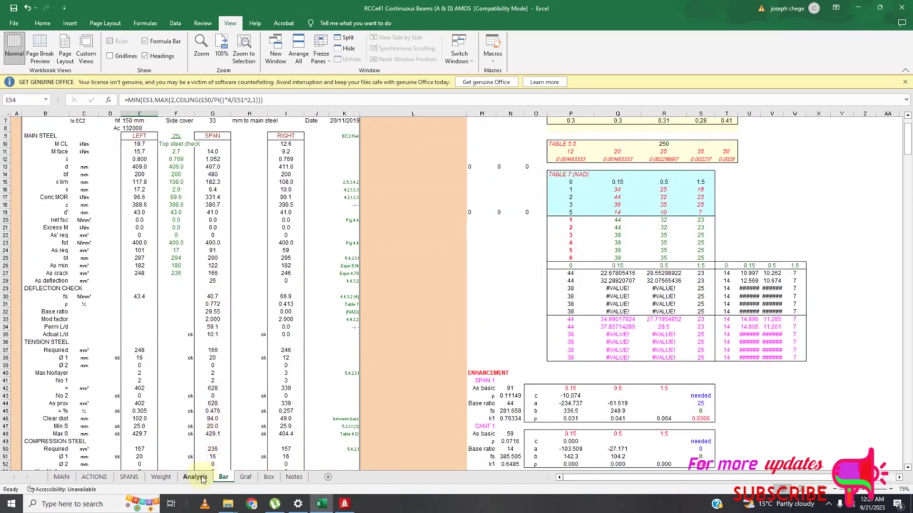
pyautogui.scroll(2, 204, 380)
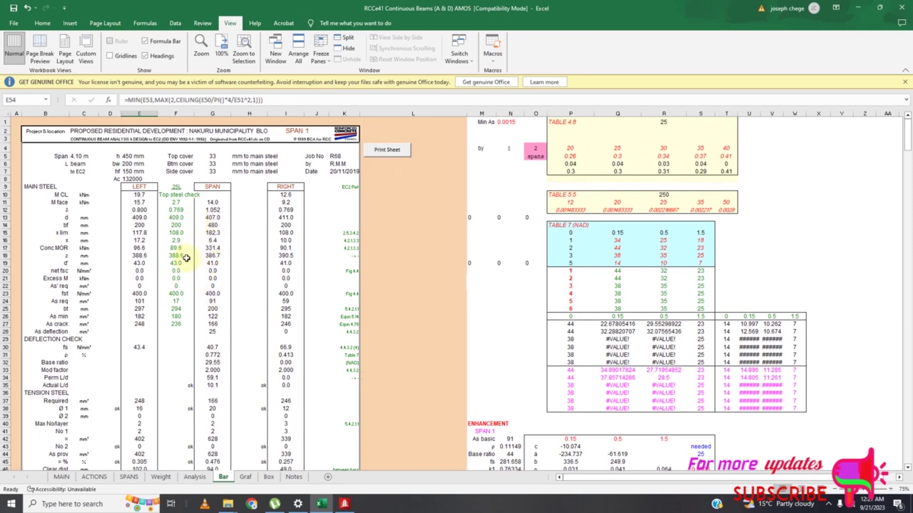
pyautogui.scroll(-2, 176, 267)
pyautogui.scroll(-13, 171, 302)
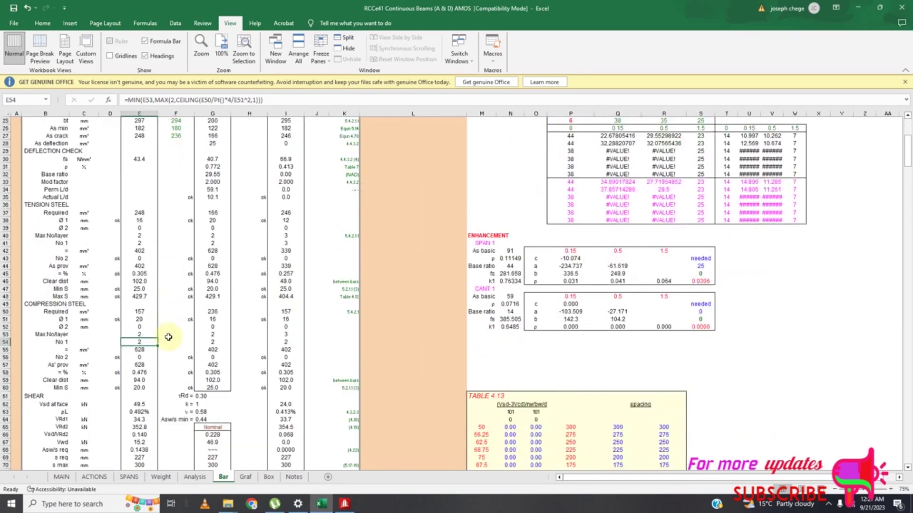
pyautogui.scroll(-4, 176, 402)
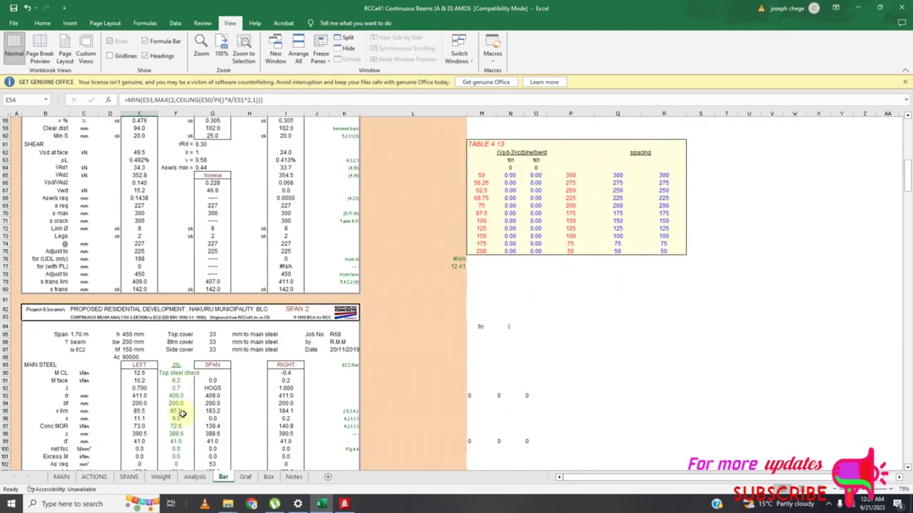
pyautogui.scroll(-4, 184, 409)
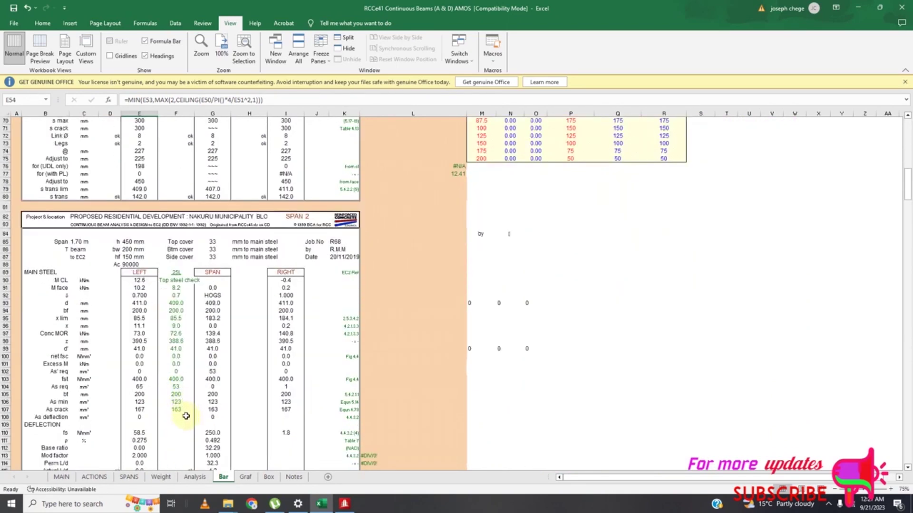
pyautogui.scroll(-7, 177, 328)
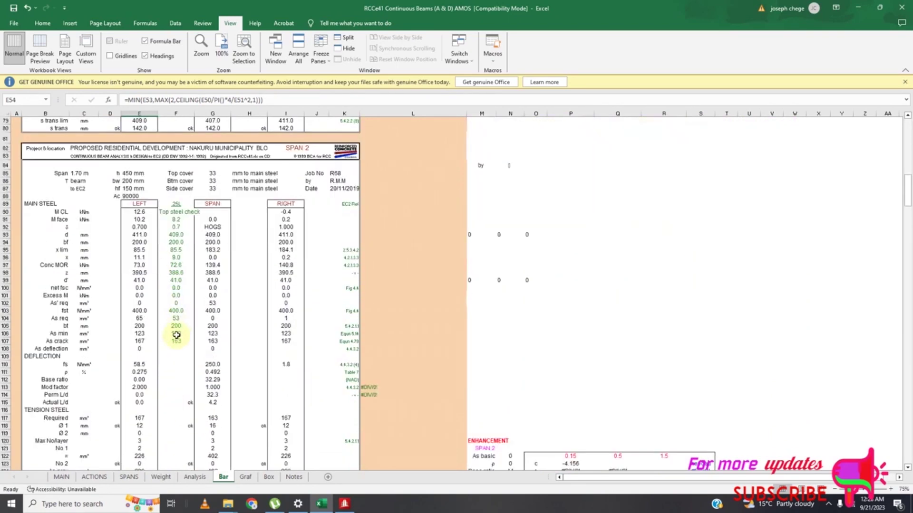
pyautogui.scroll(-4, 176, 374)
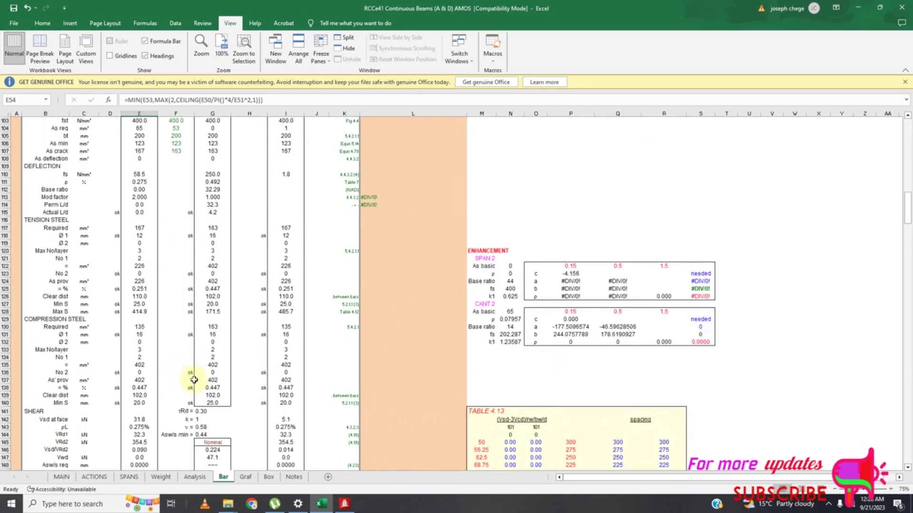
pyautogui.scroll(-16, 192, 399)
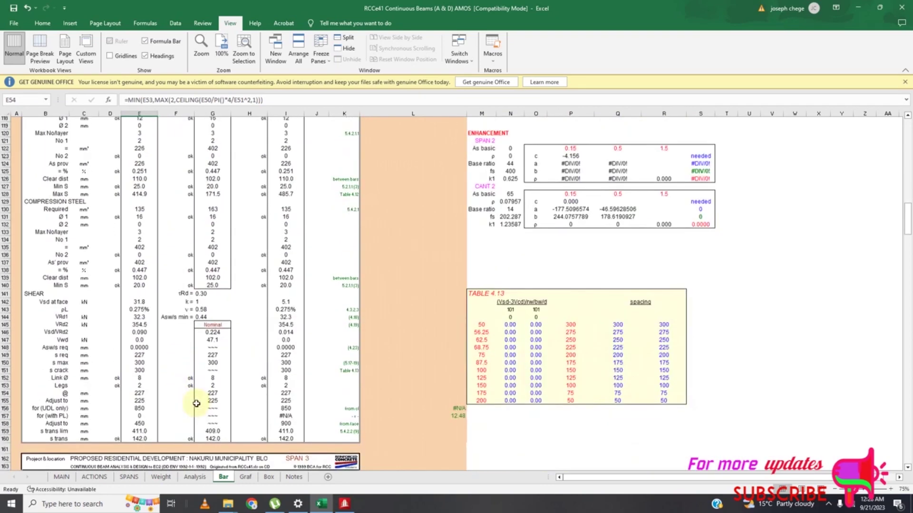
pyautogui.scroll(-15, 203, 398)
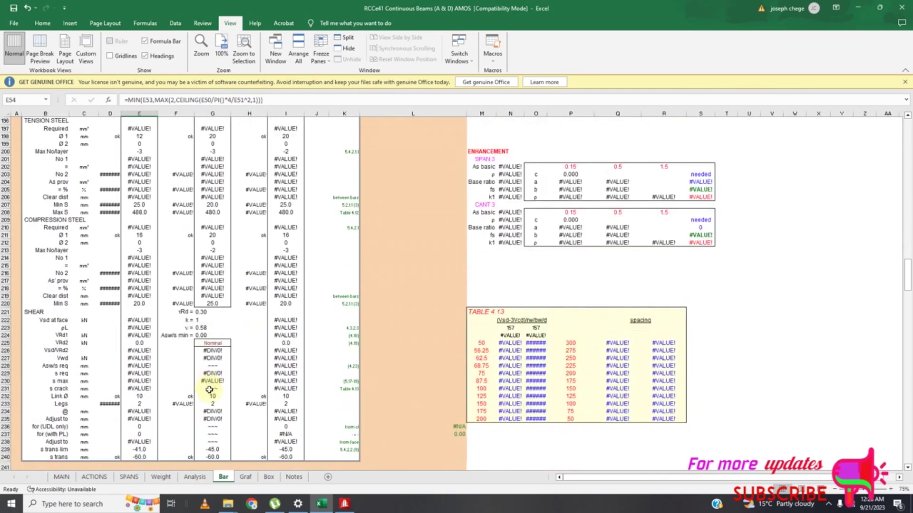
pyautogui.scroll(20, 235, 400)
pyautogui.scroll(17, 235, 400)
pyautogui.scroll(10, 238, 395)
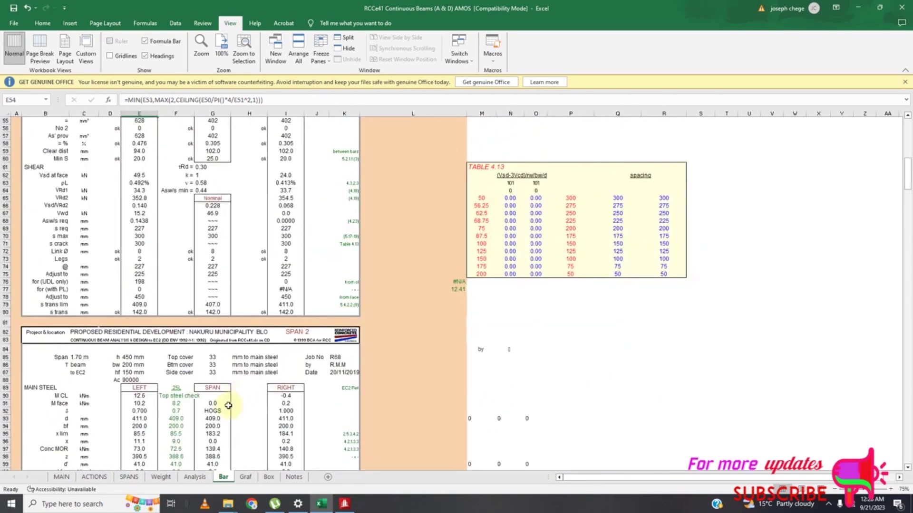
pyautogui.scroll(17, 233, 404)
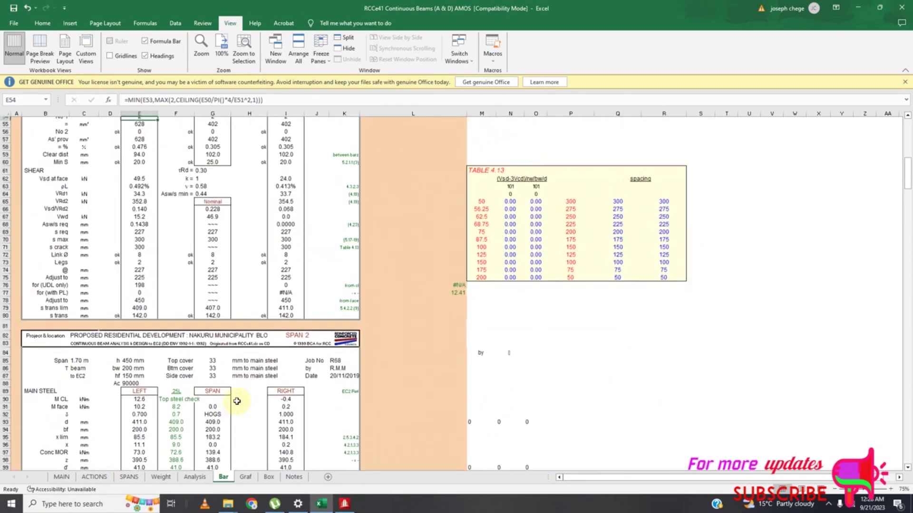
# Set span 1's depth h to 550 mm in the SPANS table of the MAIN sheet
pyautogui.scroll(1, 237, 401)
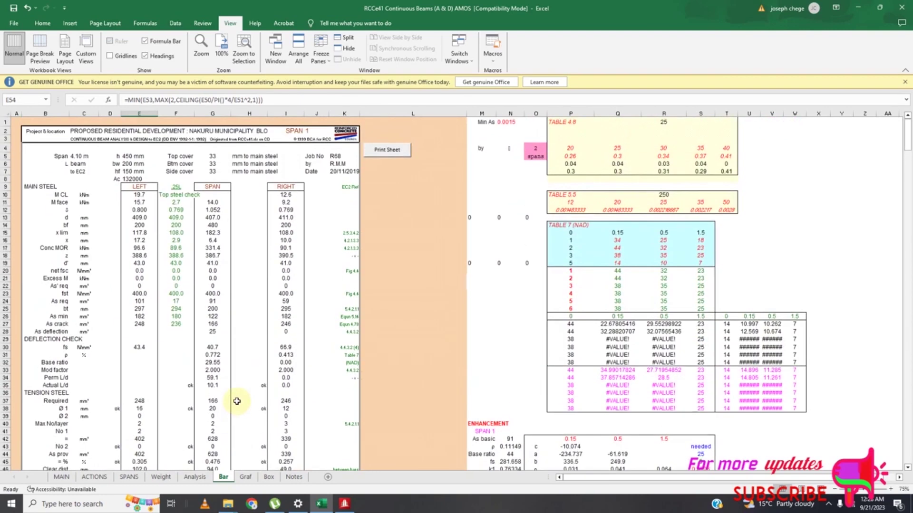
pyautogui.click(95, 476)
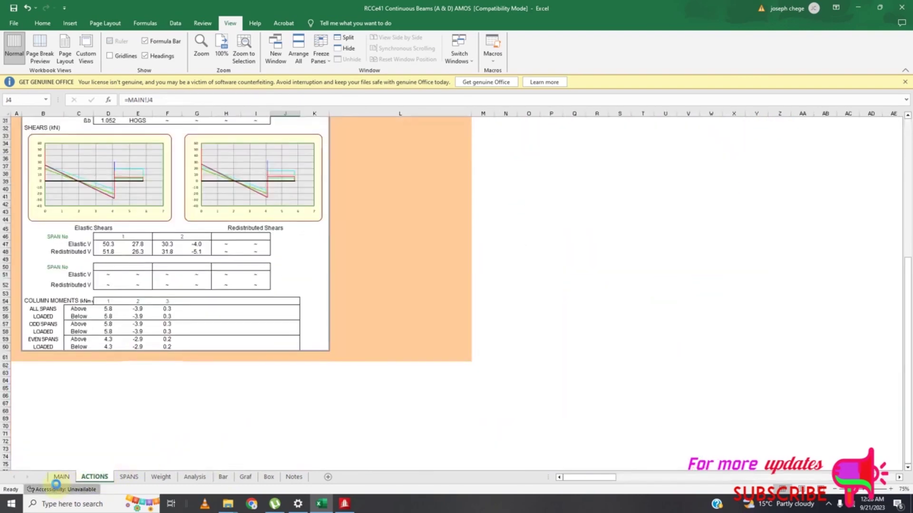
pyautogui.click(56, 487)
pyautogui.click(61, 477)
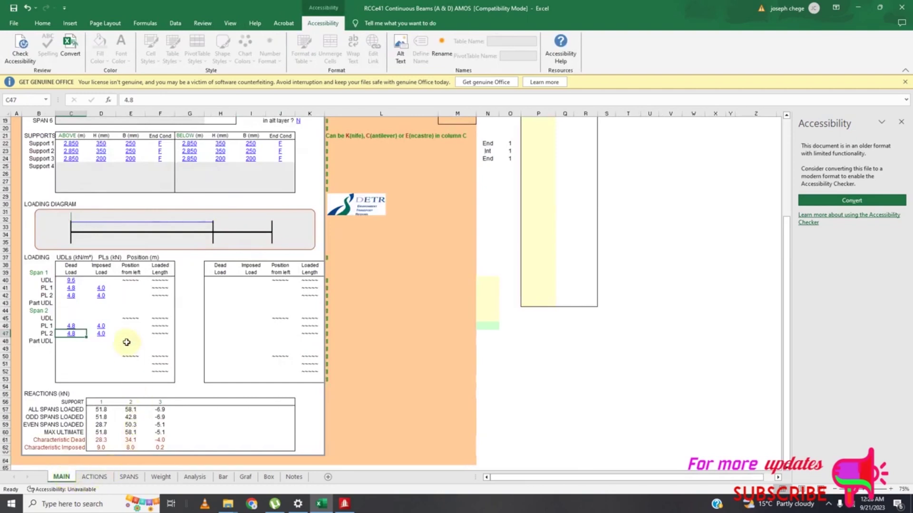
pyautogui.scroll(6, 126, 342)
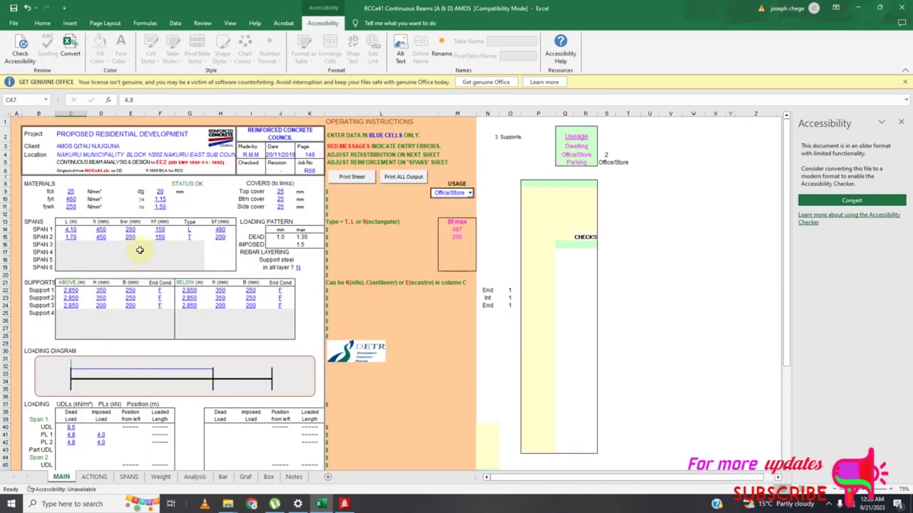
pyautogui.click(104, 231)
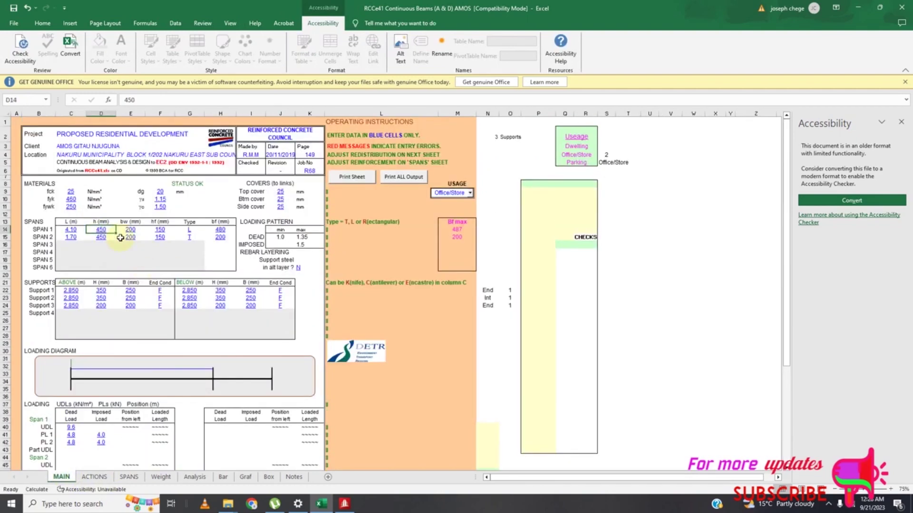
pyautogui.write('55')
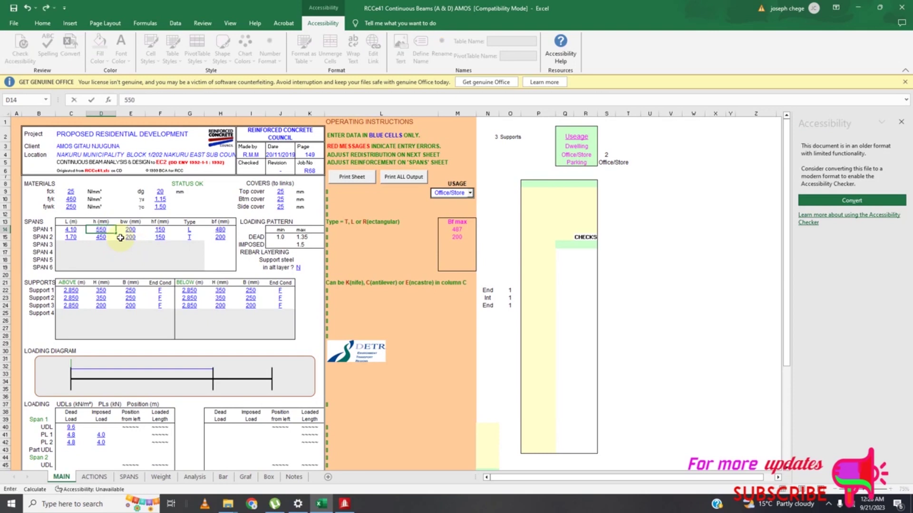
pyautogui.write('0')
pyautogui.click(133, 230)
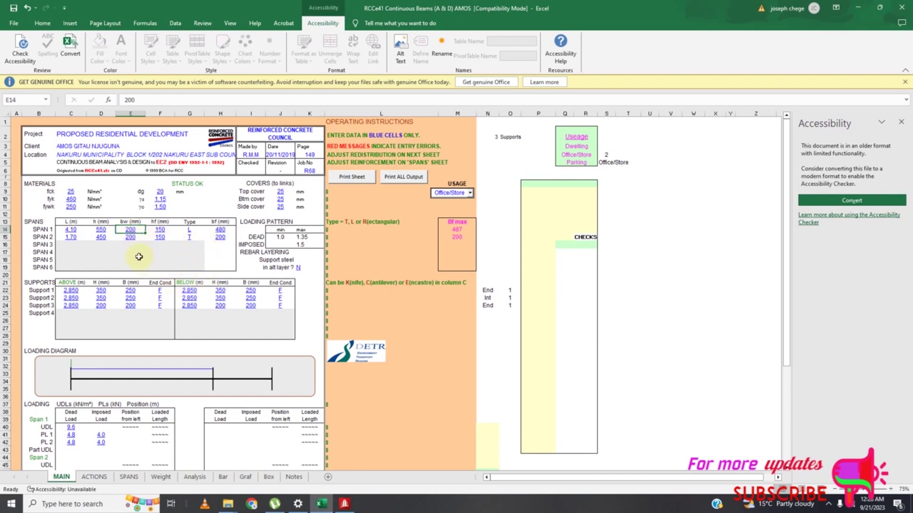
# On the SPANS sheet, set span 1's left and centre bottom-steel layer 1 bar diameters to 16 mm
pyautogui.click(128, 477)
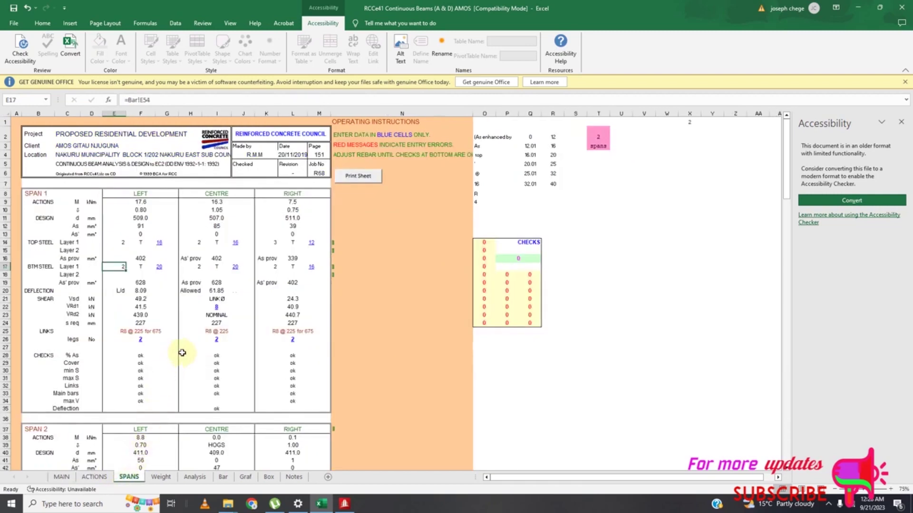
pyautogui.click(160, 267)
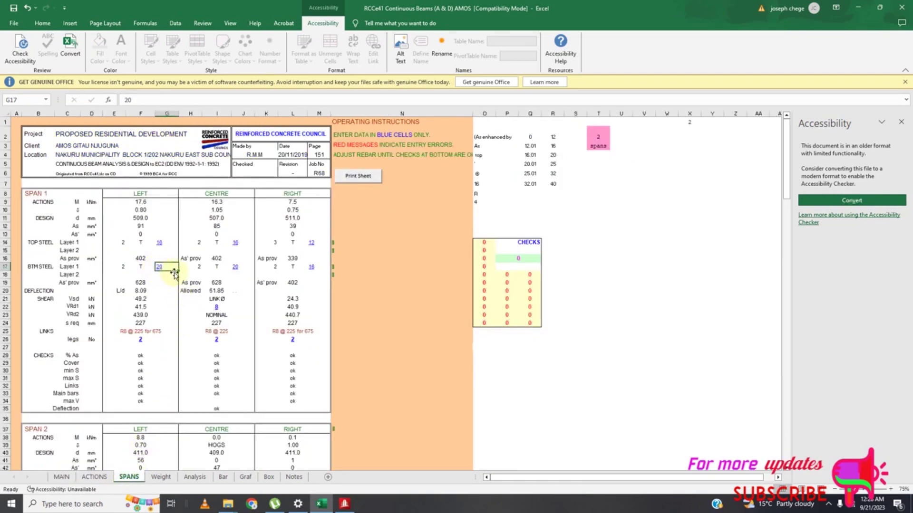
pyautogui.doubleClick(163, 266)
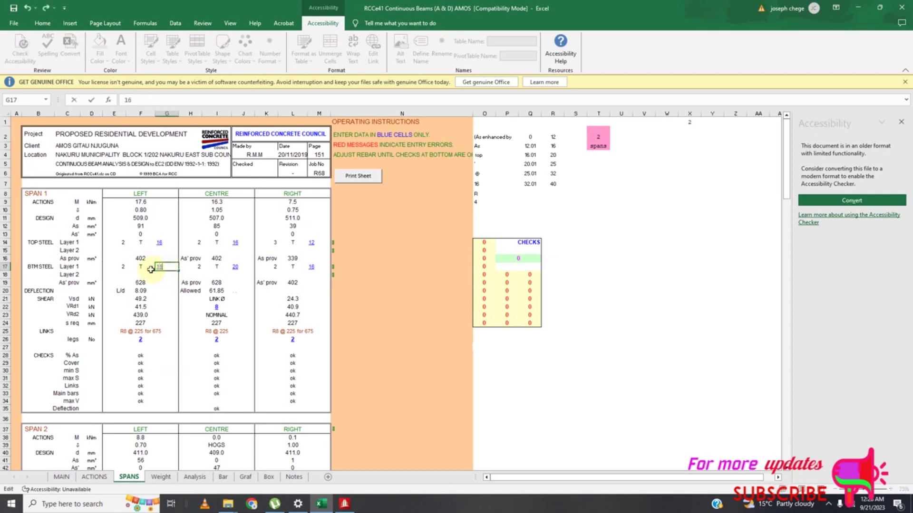
pyautogui.click(234, 266)
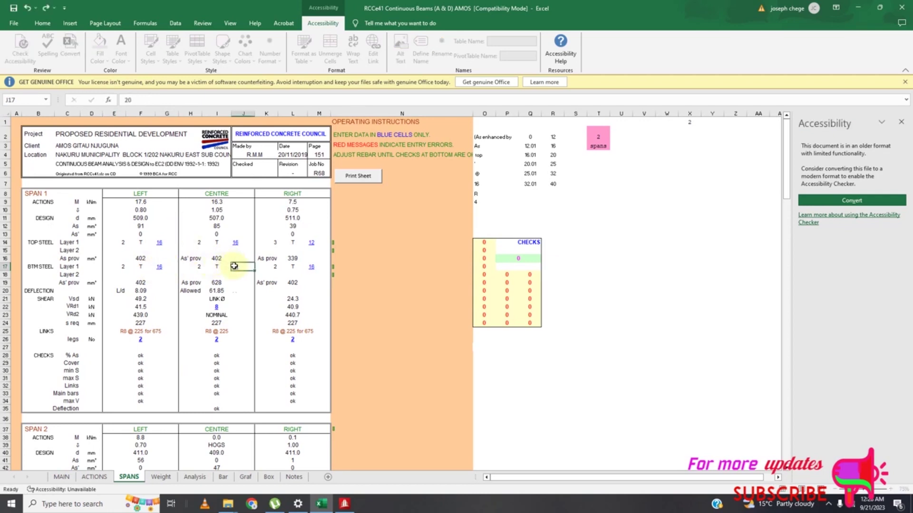
pyautogui.doubleClick(238, 267)
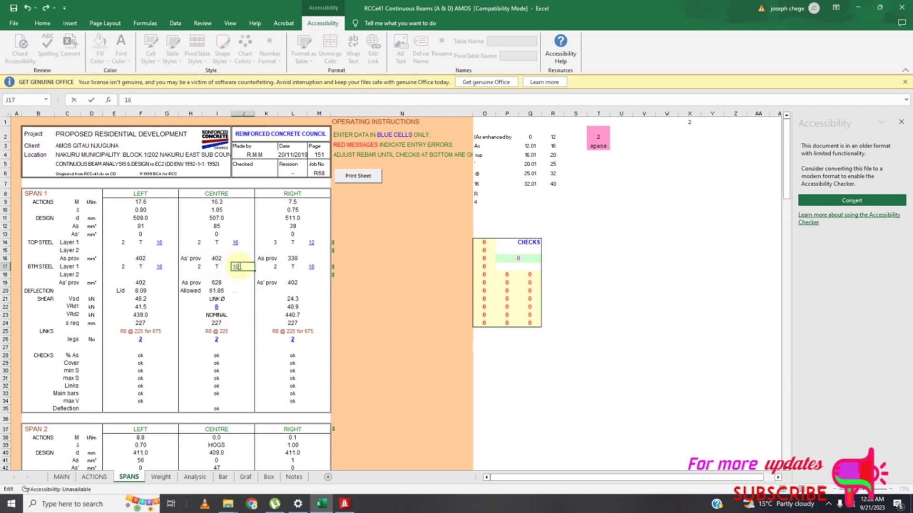
pyautogui.click(311, 266)
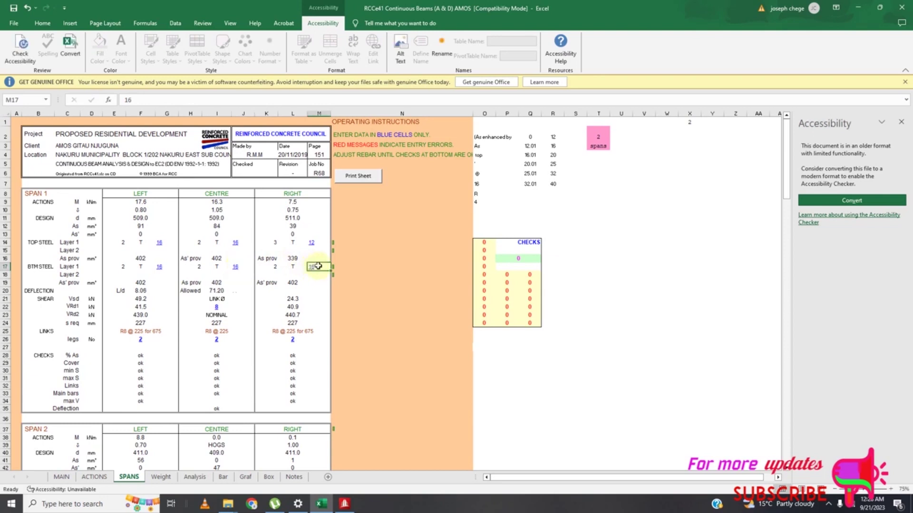
# Set span 1's right top-steel layer 1 bar diameter to 16 mm
pyautogui.click(316, 244)
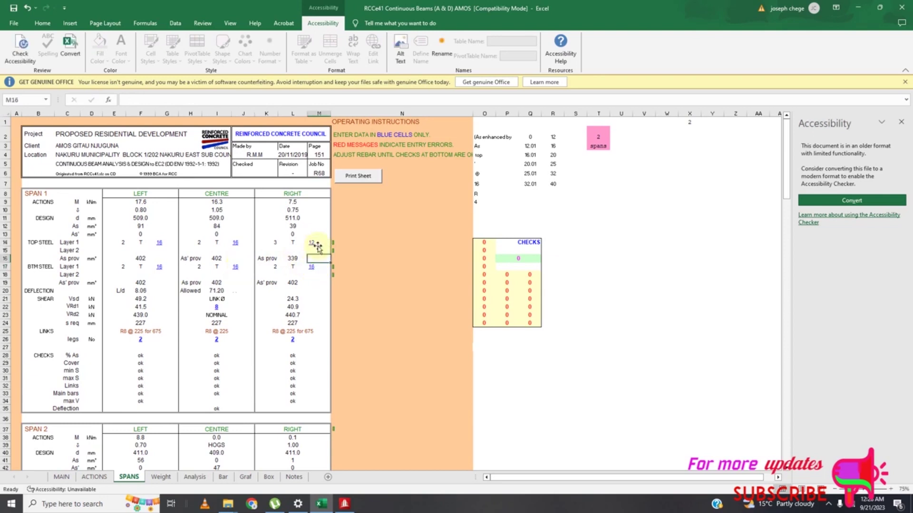
pyautogui.doubleClick(312, 243)
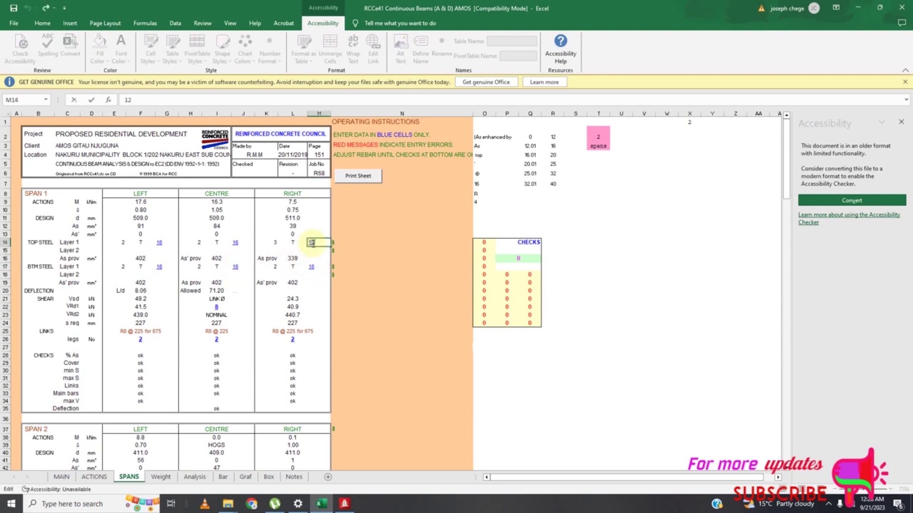
pyautogui.write('16')
pyautogui.click(314, 266)
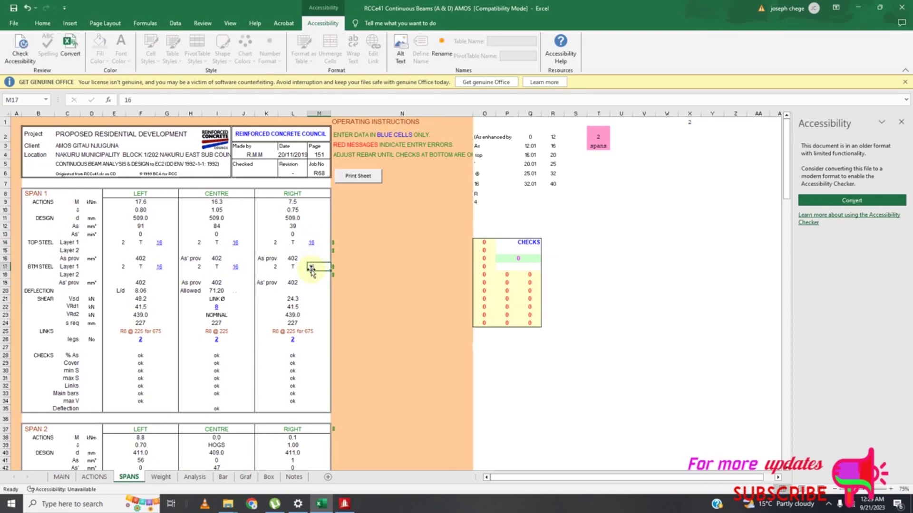
# Review the reinforcement and checks on the SPANS sheet, then the spans, supports, loading and reactions on the MAIN sheet
pyautogui.scroll(-2, 230, 343)
pyautogui.scroll(2, 215, 347)
pyautogui.click(62, 477)
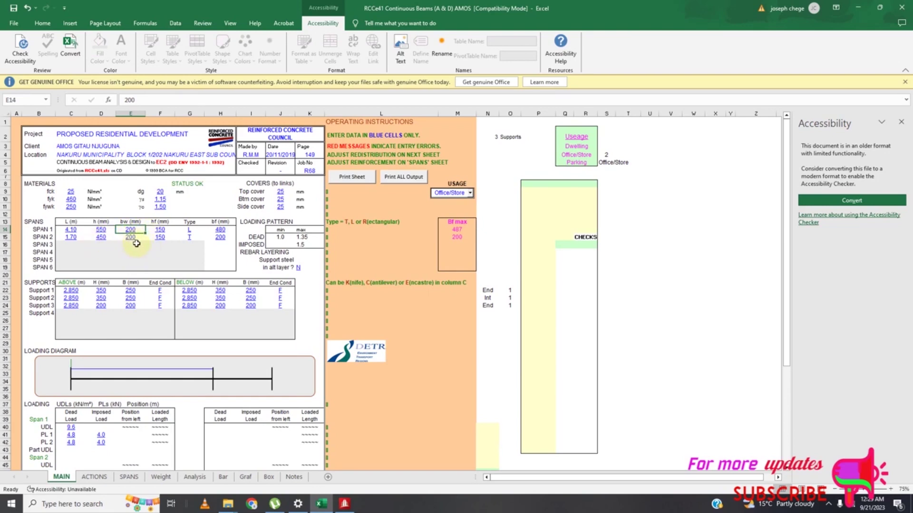
pyautogui.scroll(-12, 167, 254)
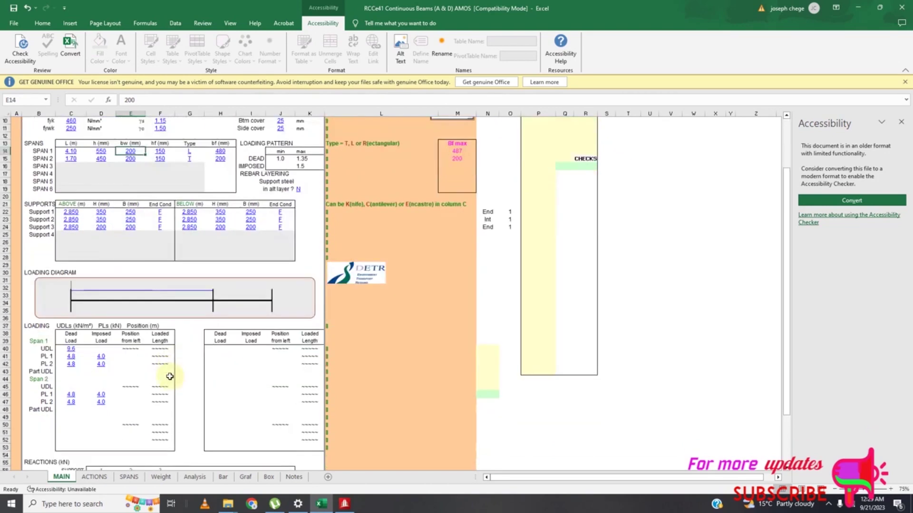
pyautogui.scroll(8, 228, 373)
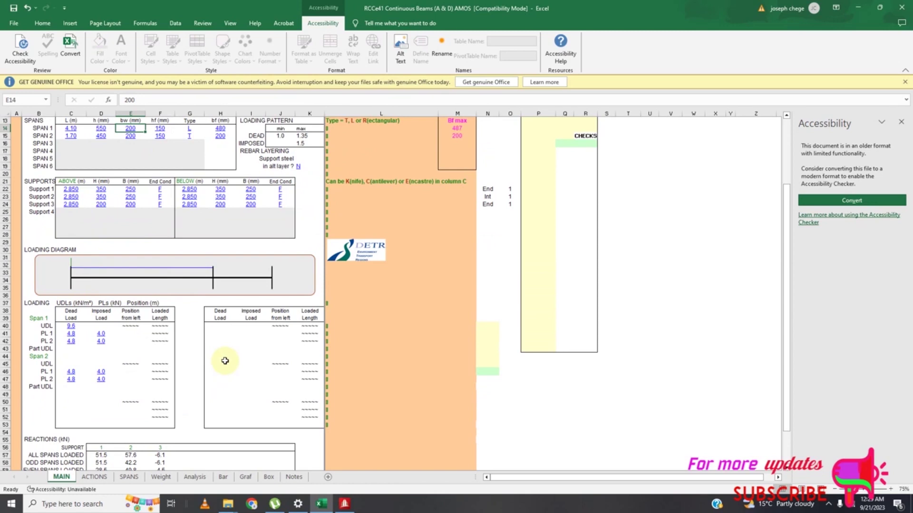
pyautogui.scroll(4, 219, 399)
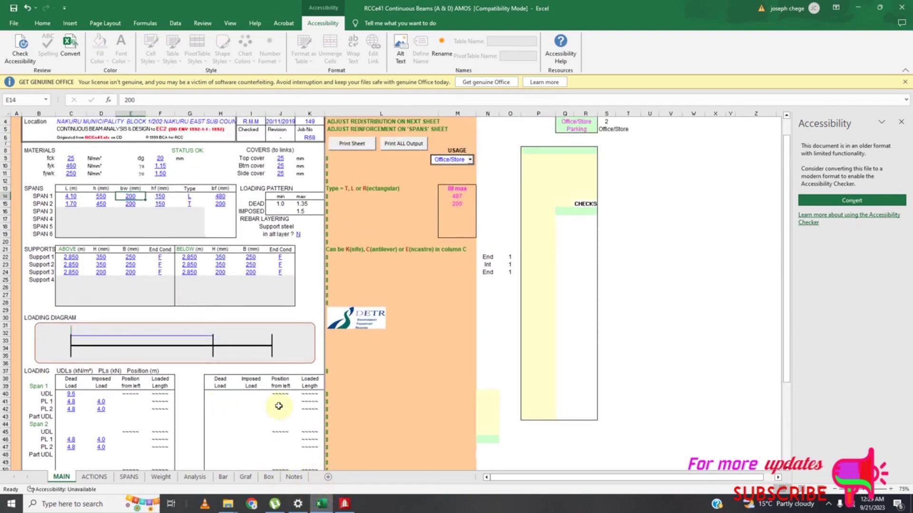
pyautogui.scroll(1, 239, 303)
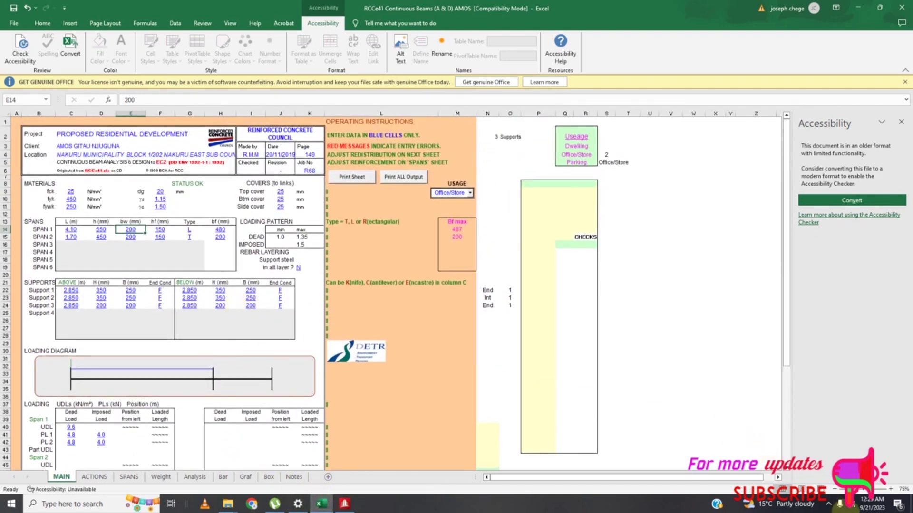
pyautogui.click(828, 504)
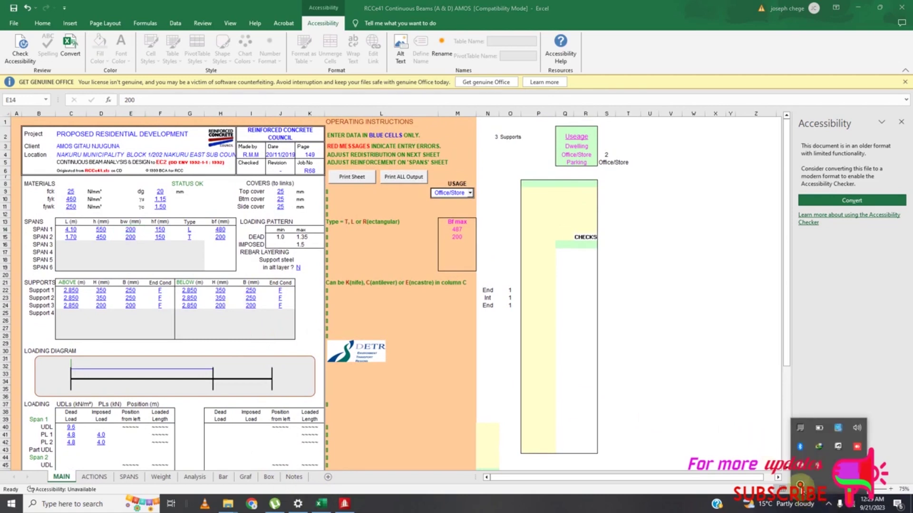
pyautogui.click(800, 485)
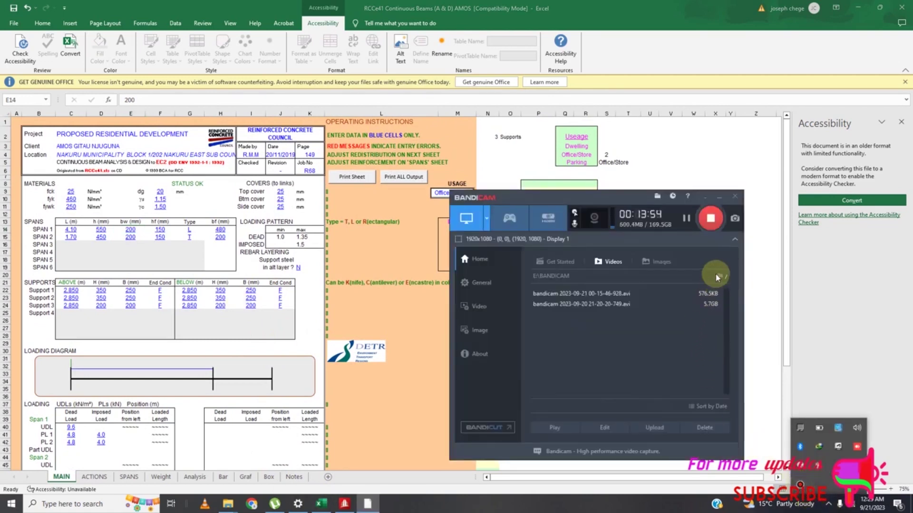
pyautogui.click(710, 218)
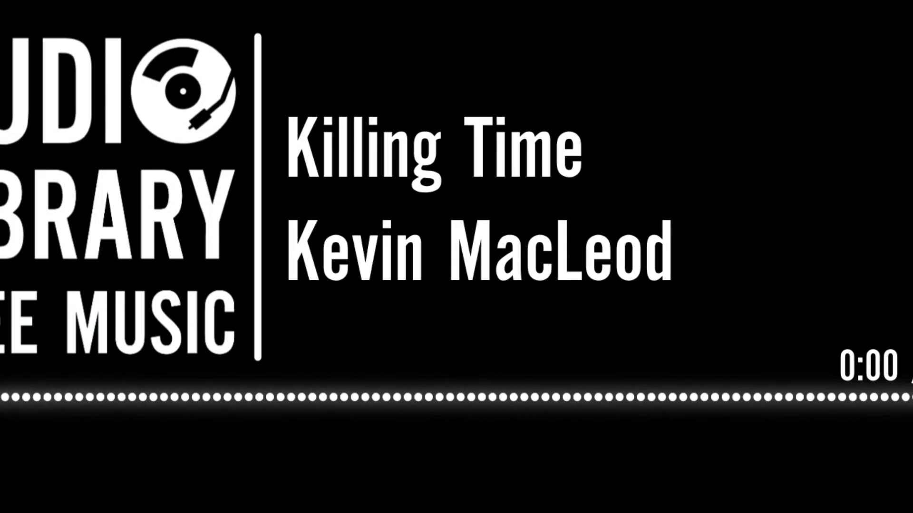